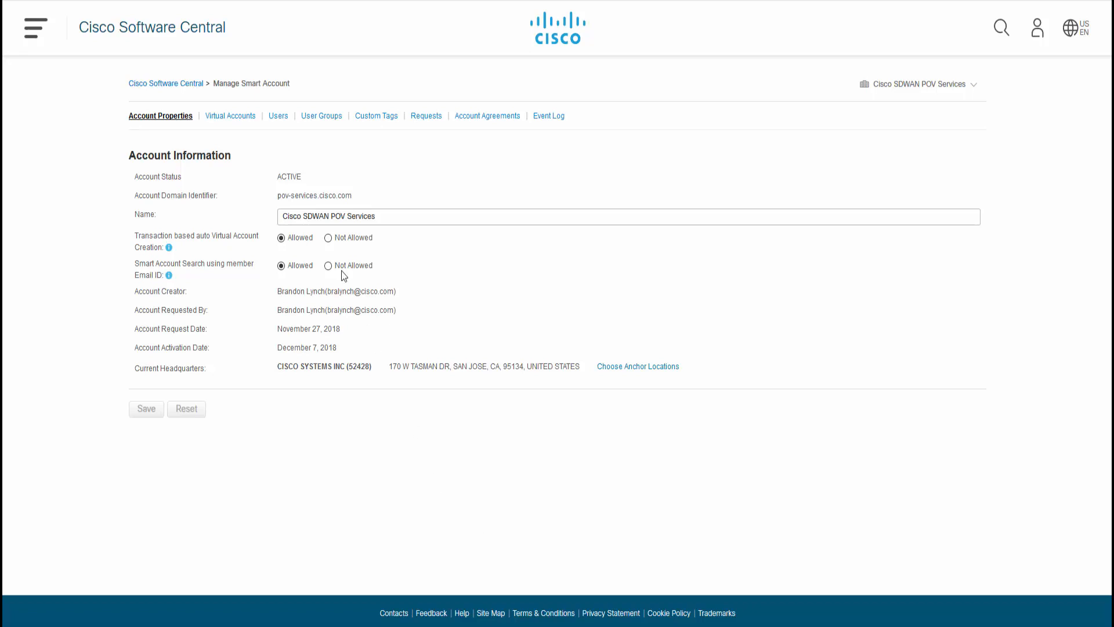
Create a virtual account named MEGA-POD2 with description "Megalodon Mega Pod 2" and Public commerce access level.
left_click(250, 119)
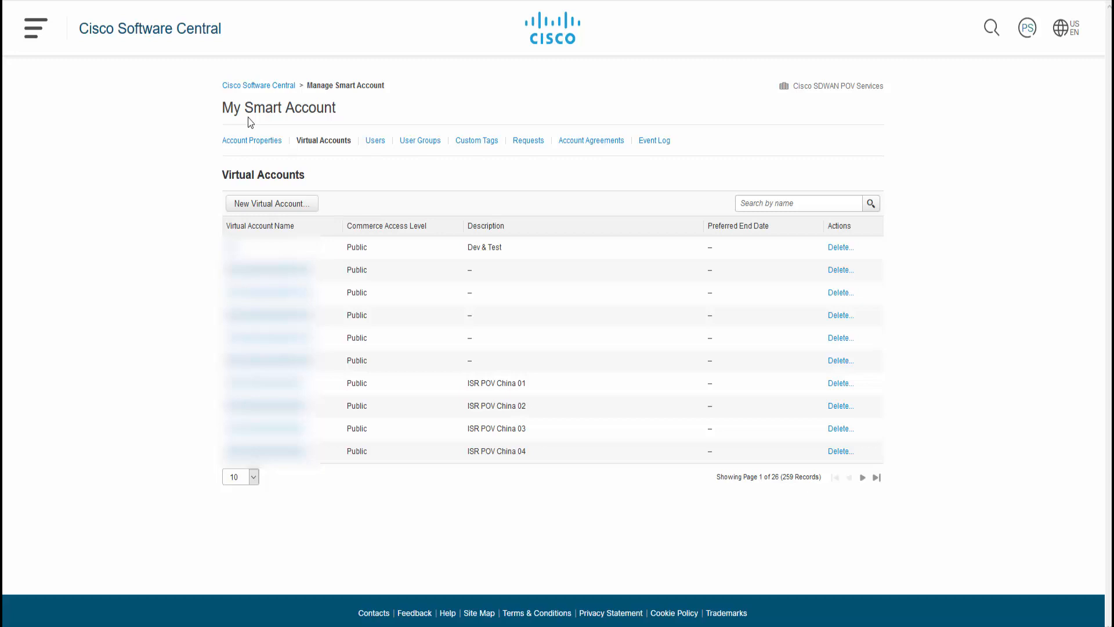
left_click(254, 209)
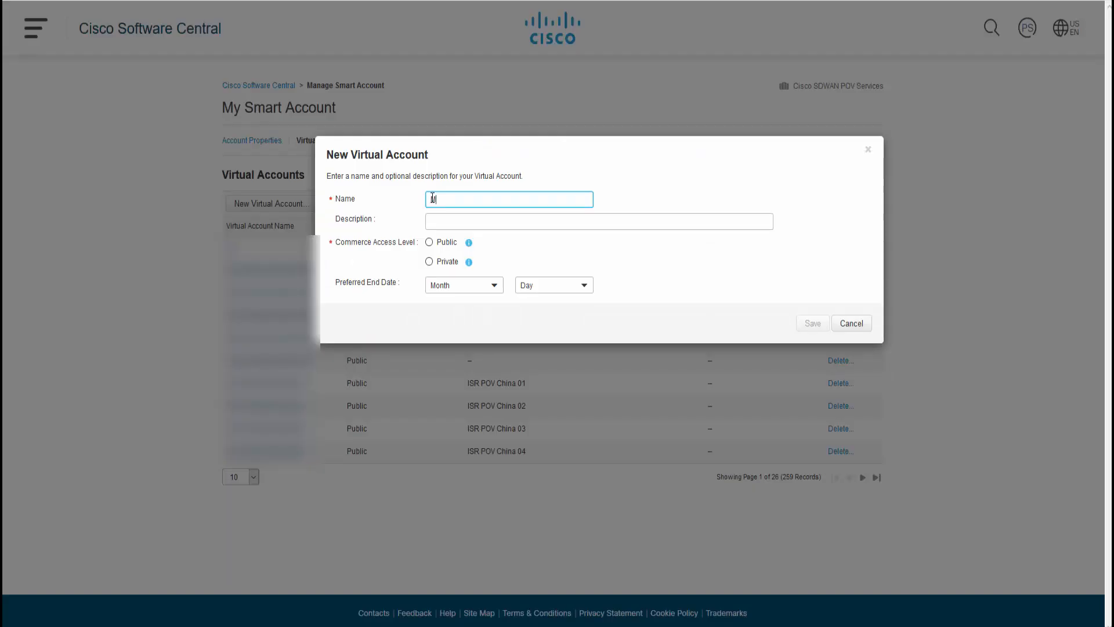
type("MEGA-POD2")
key("Tab")
type("Megalodon Mega Pod 2")
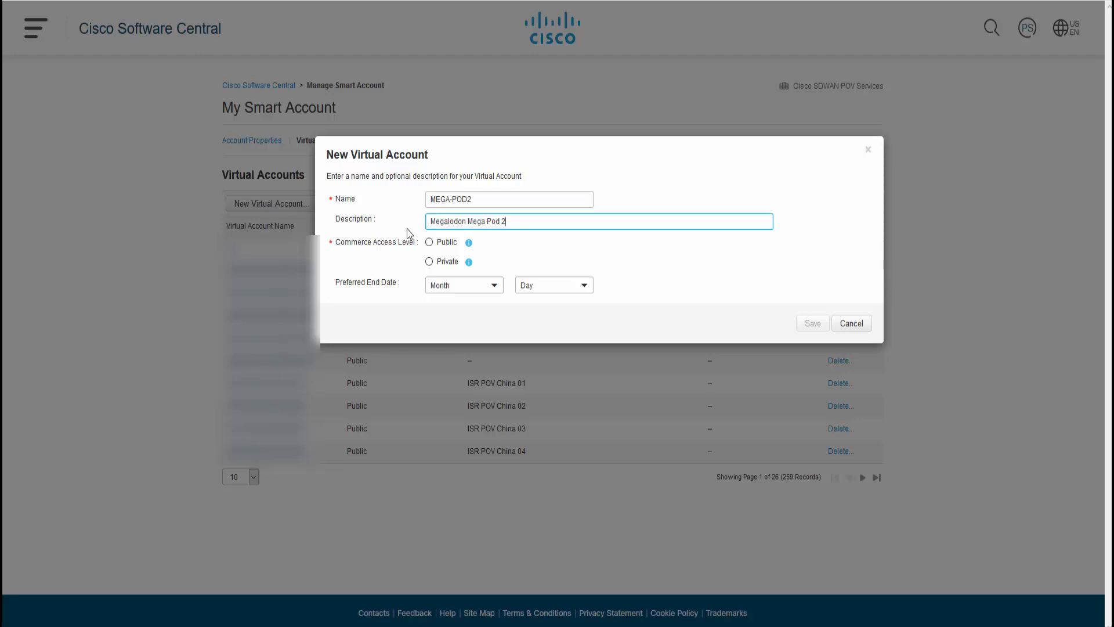
left_click(430, 244)
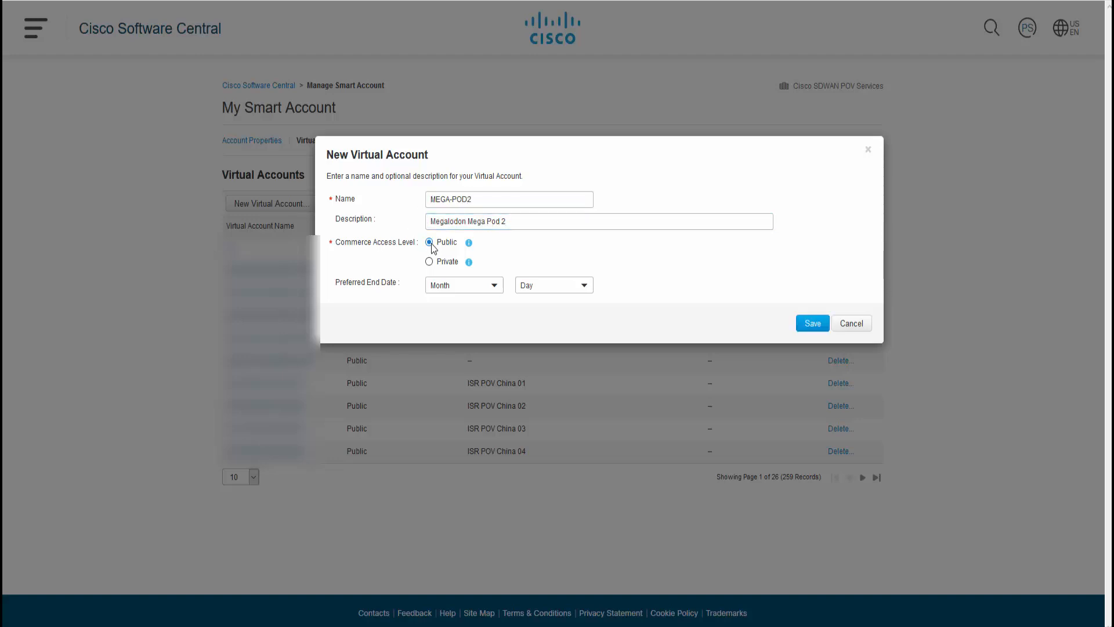
left_click(811, 324)
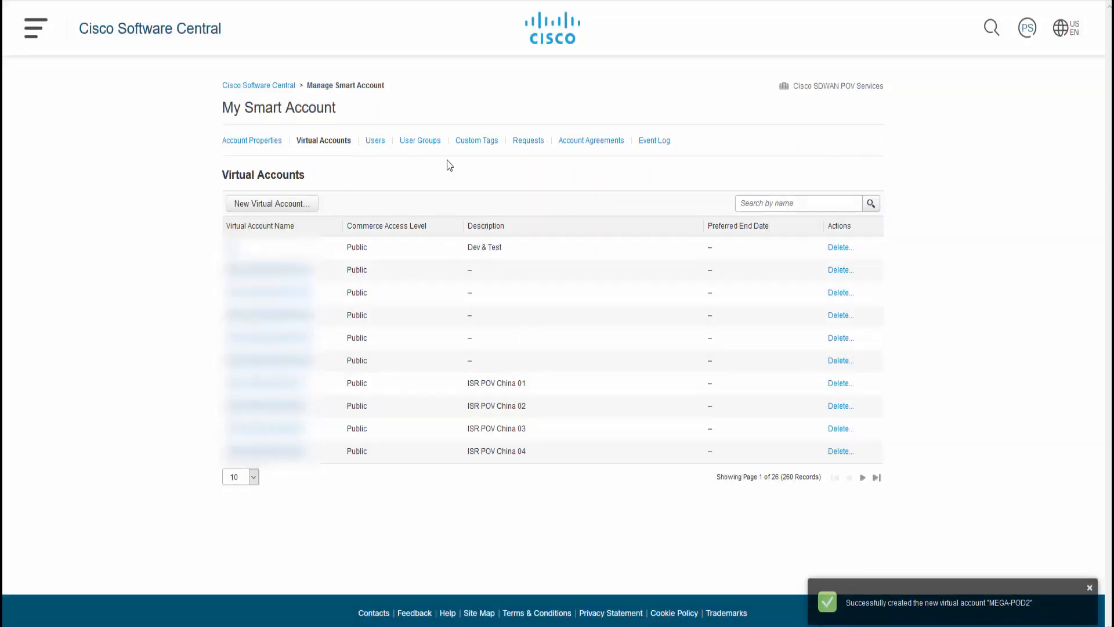
Go to Plug and Play Connect and switch the active virtual account to MEGA-POD2.
left_click(263, 87)
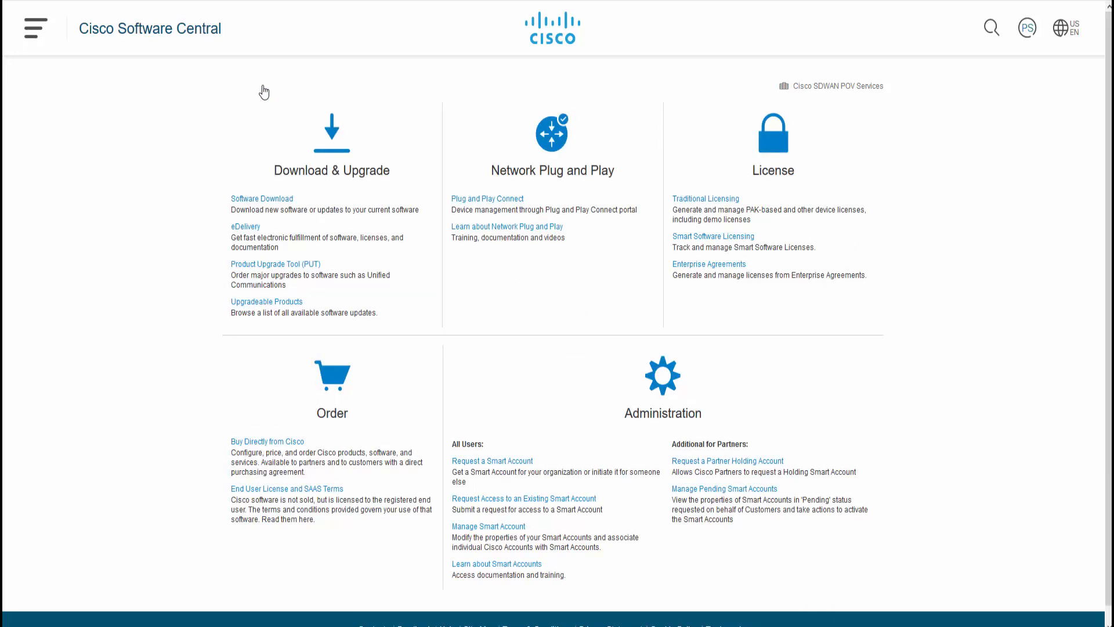
left_click(478, 200)
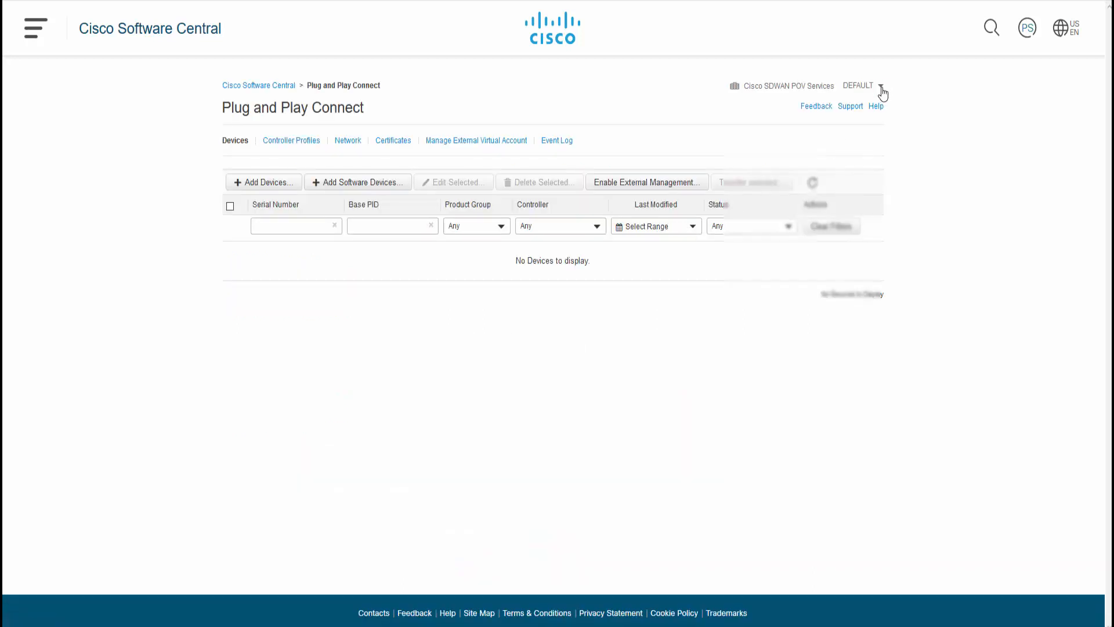
left_click(882, 87)
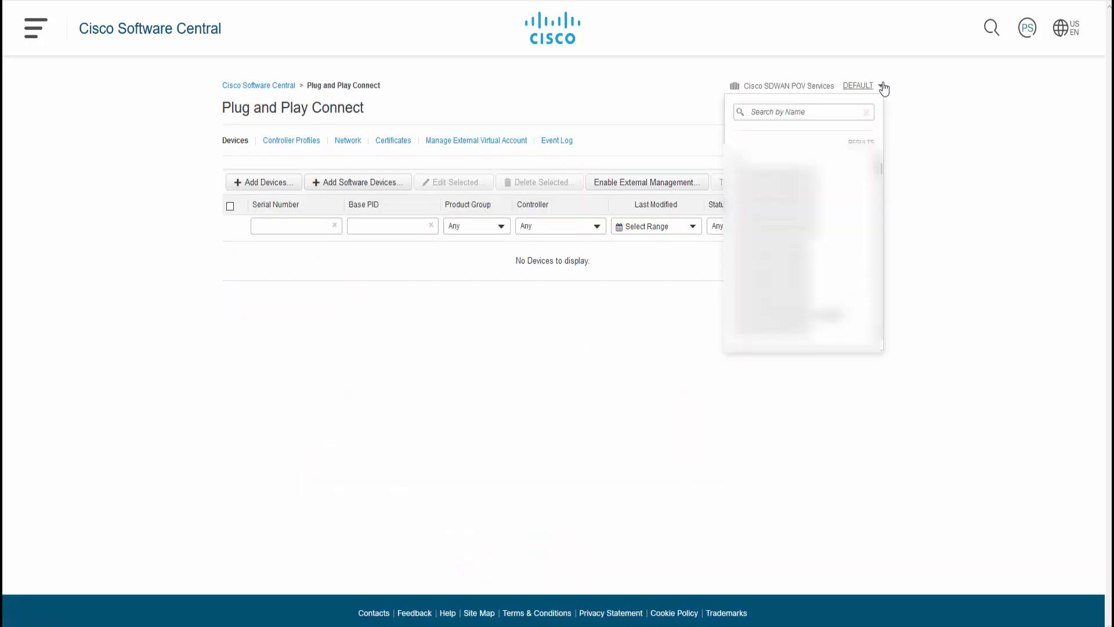
left_click(837, 110)
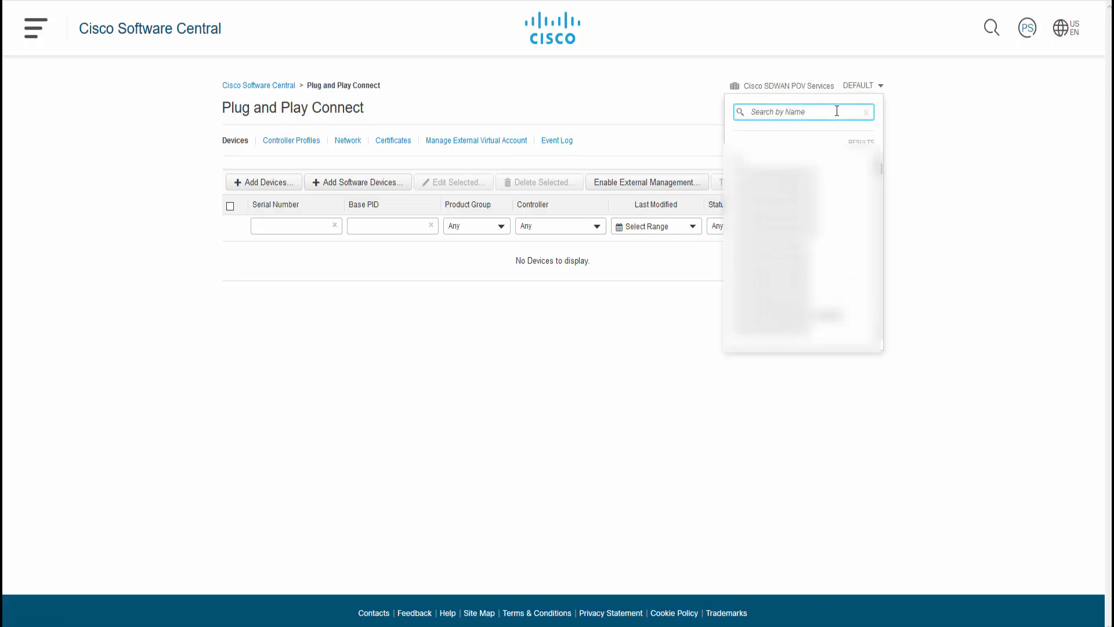
type("mega")
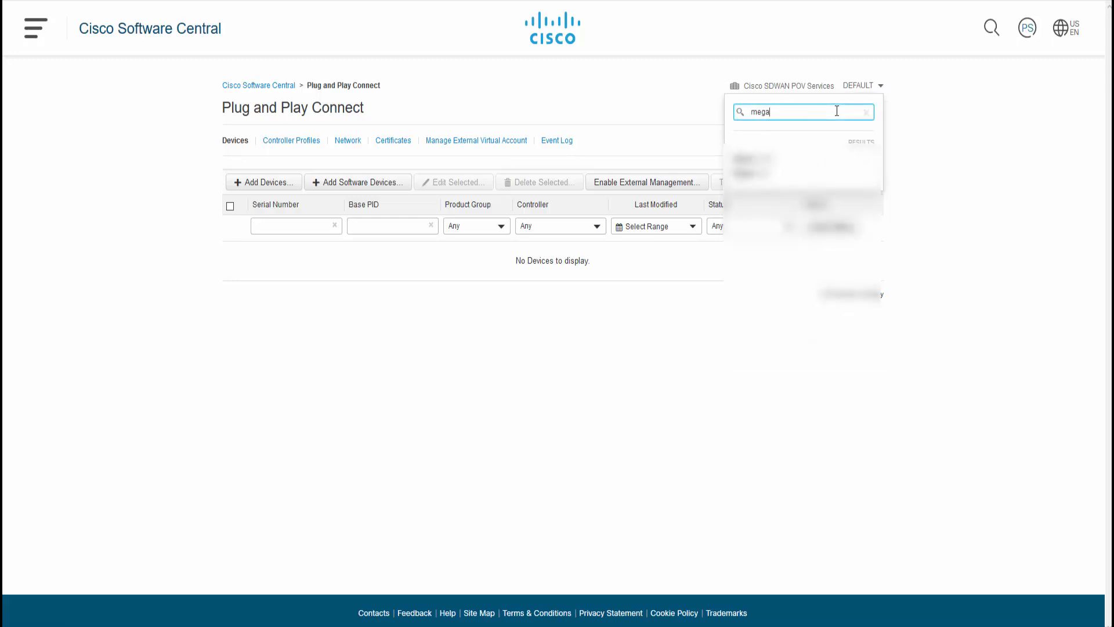
left_click(784, 167)
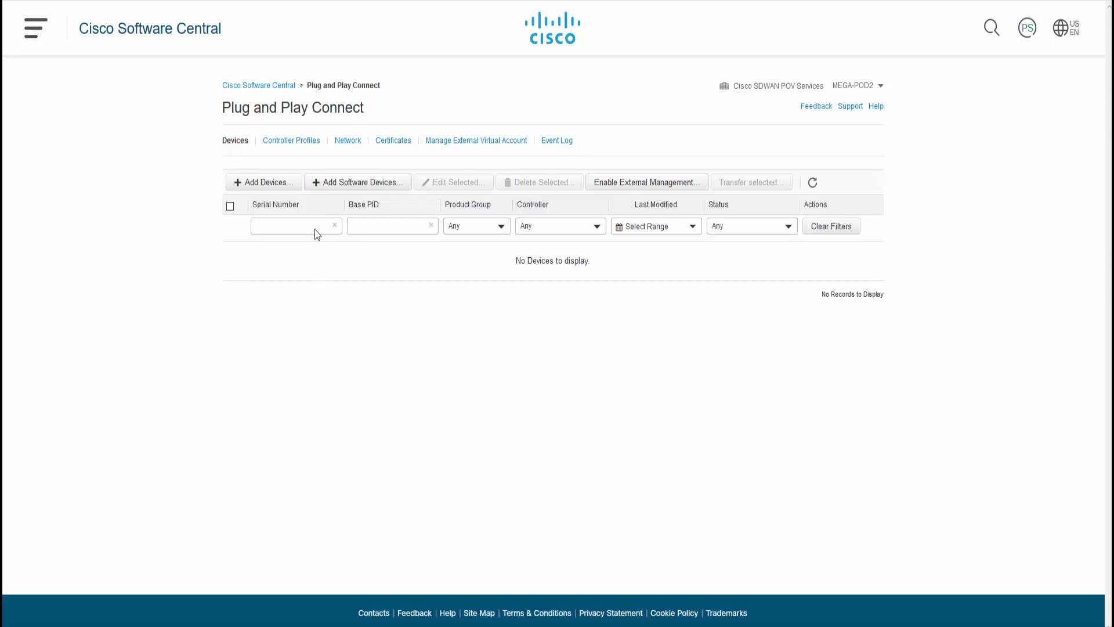
Start a new controller profile with VBOND as the controller type and proceed to its profile settings.
left_click(292, 141)
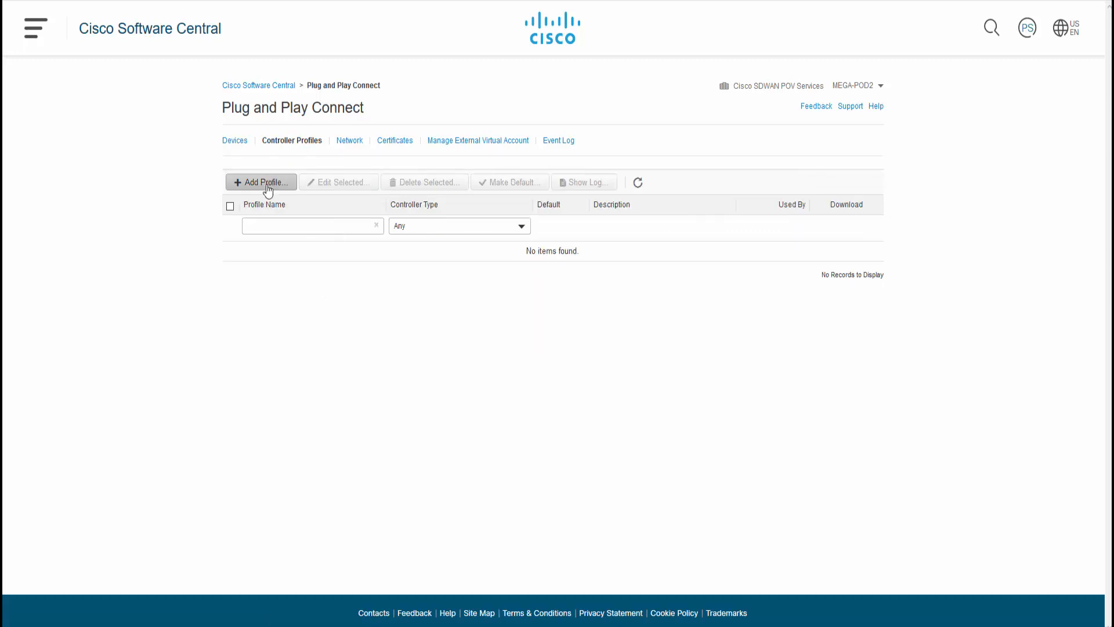
left_click(269, 185)
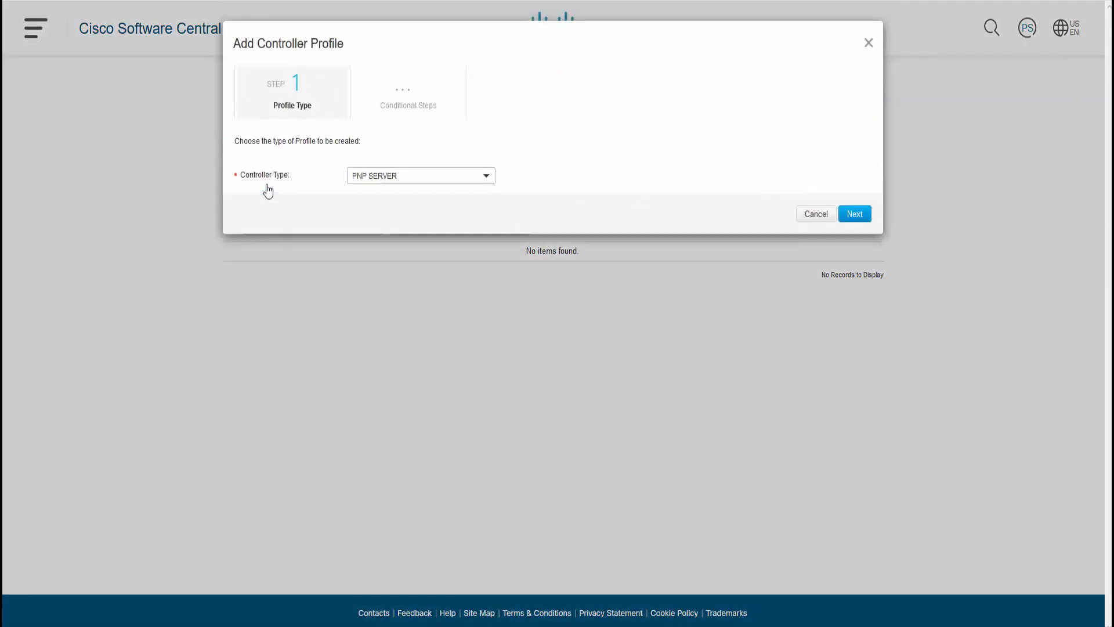
left_click(394, 181)
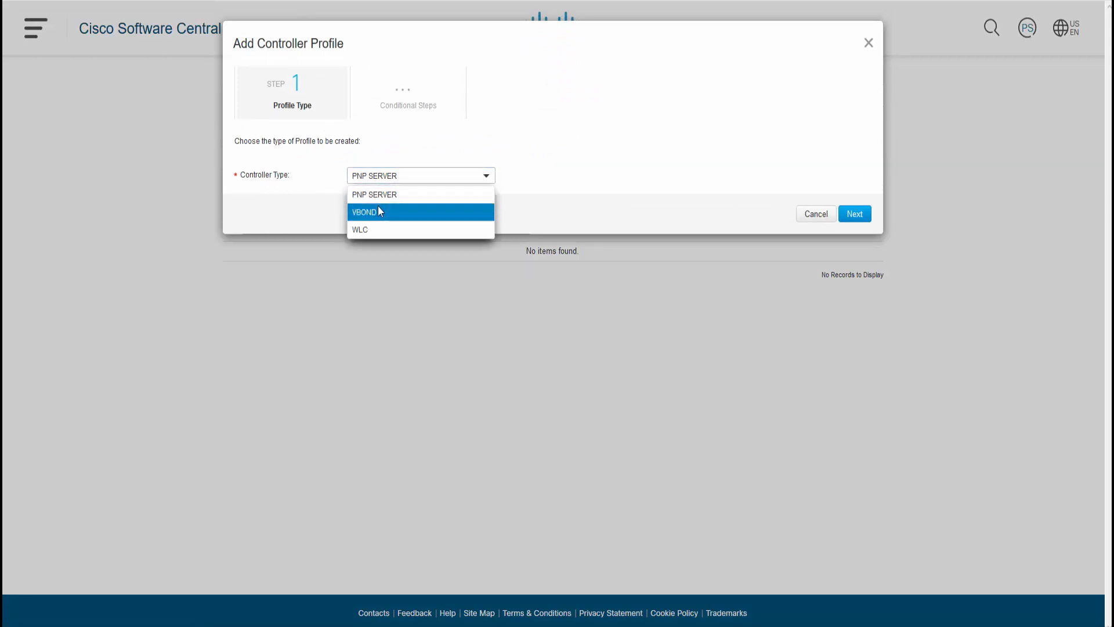
left_click(378, 211)
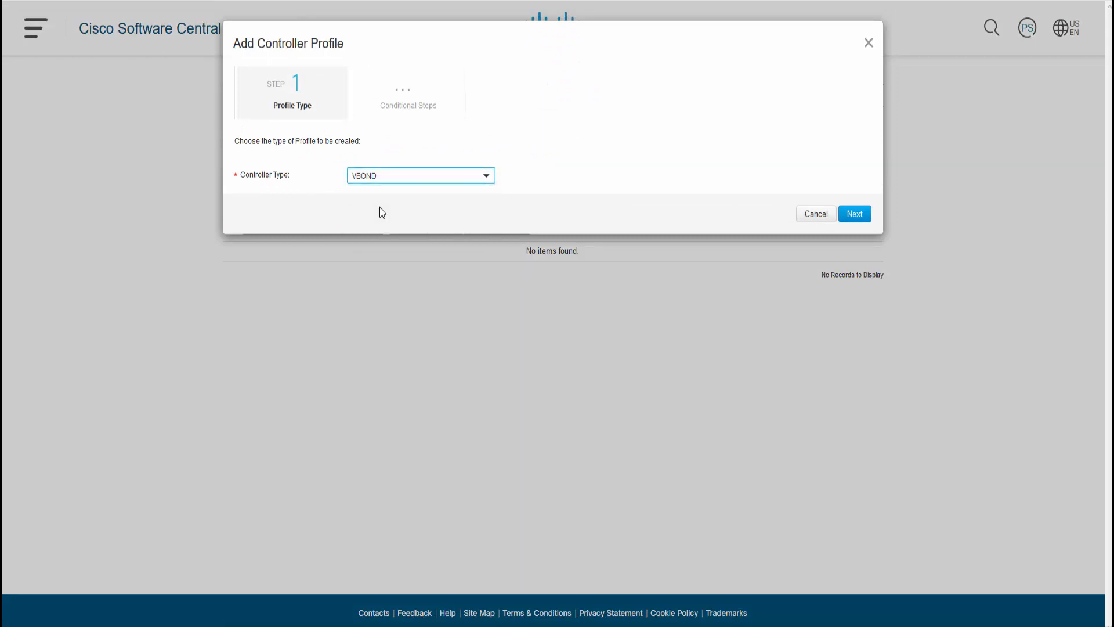
left_click(863, 216)
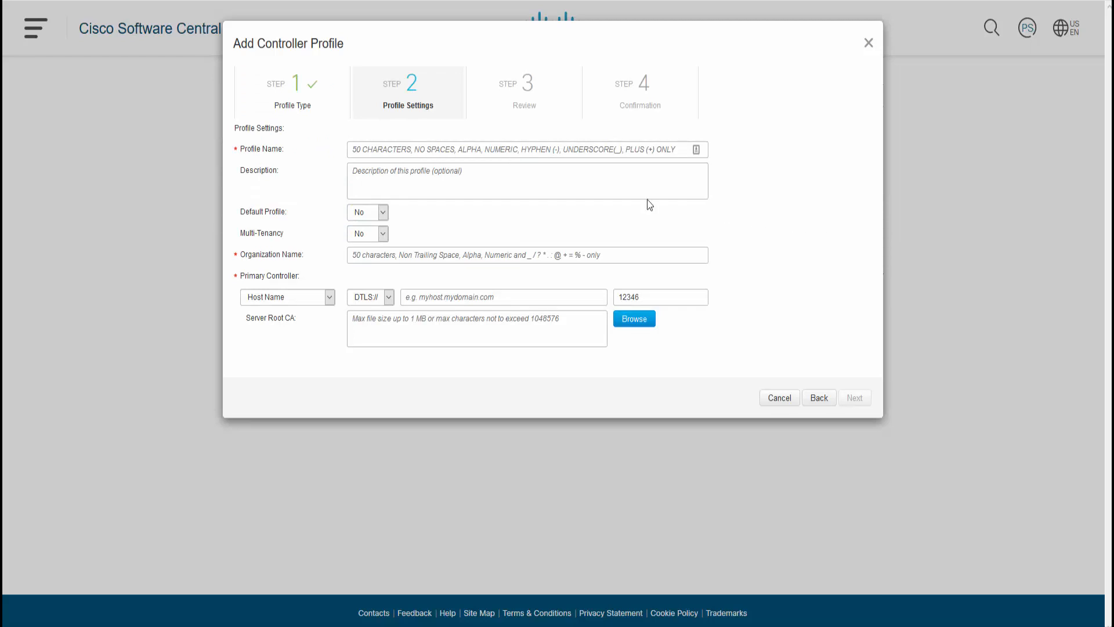
Name the profile MEGA-POD2, describe it as "Megalodon Mega Pod 02" and set Default Profile to Yes.
left_click(369, 151)
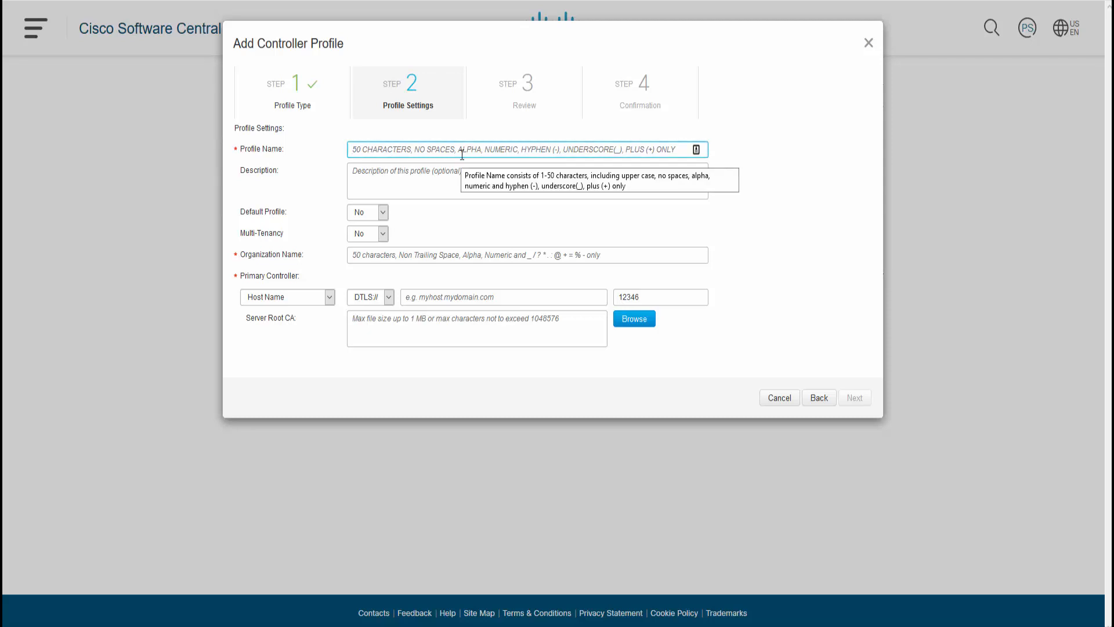
type("ME")
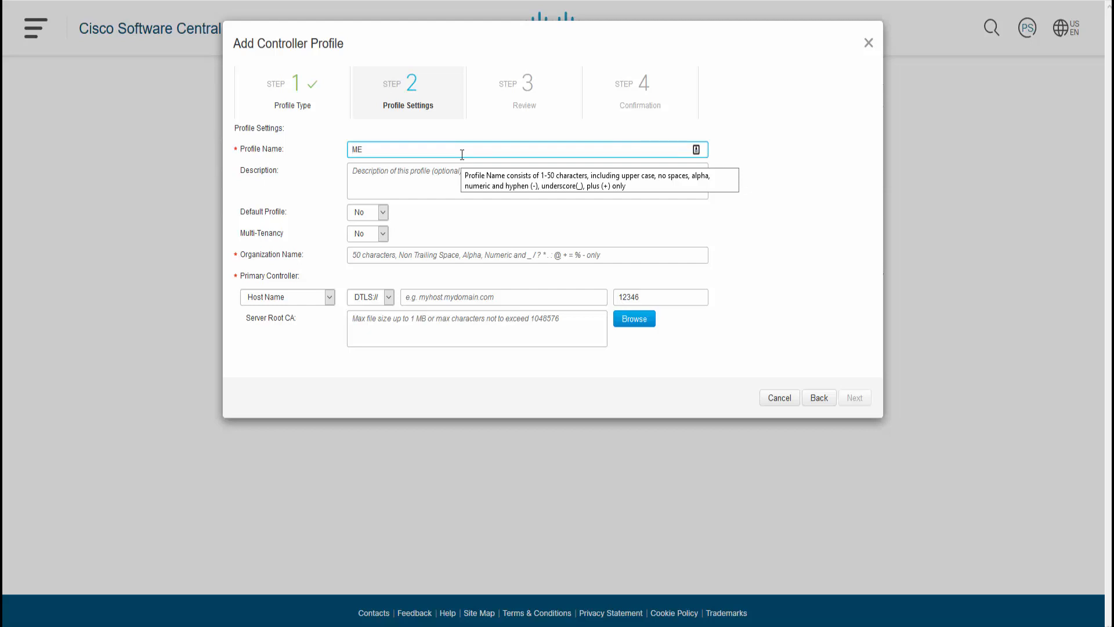
type("GA")
type("-POD2")
left_click(440, 189)
type("Megalodon Mega Pod 02")
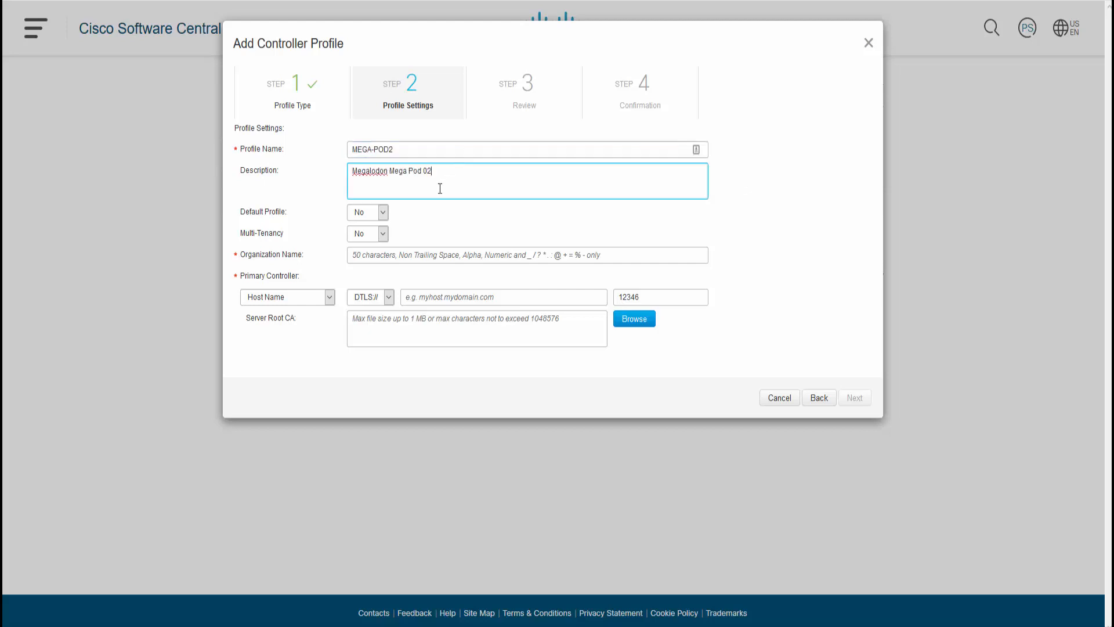
left_click(384, 213)
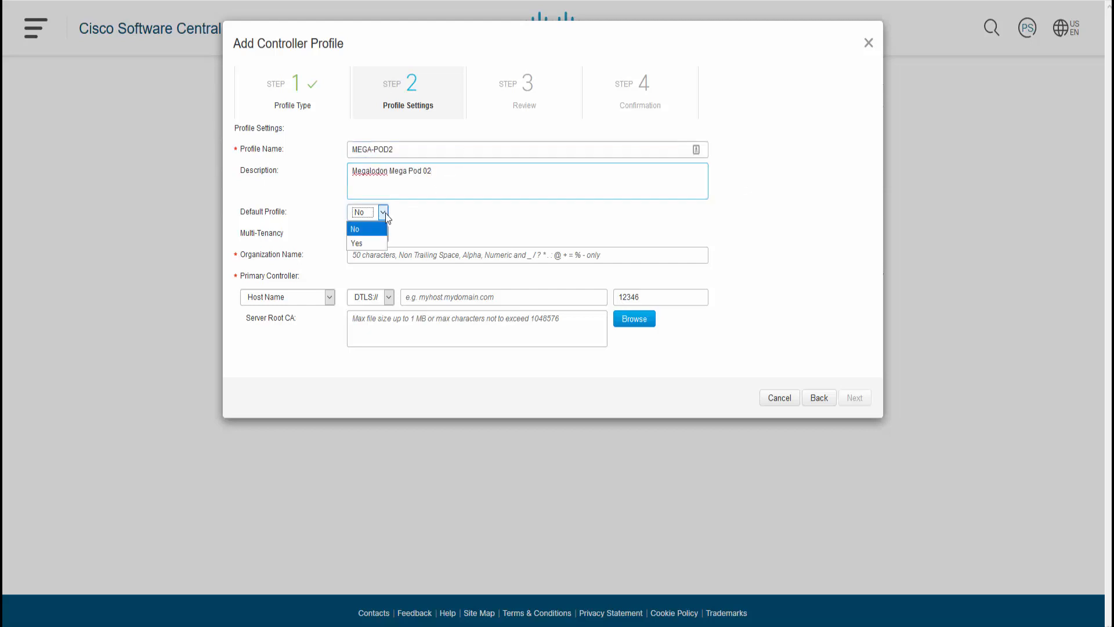
Enter MEGA-POD2 as the profile's organization name.
left_click(371, 256)
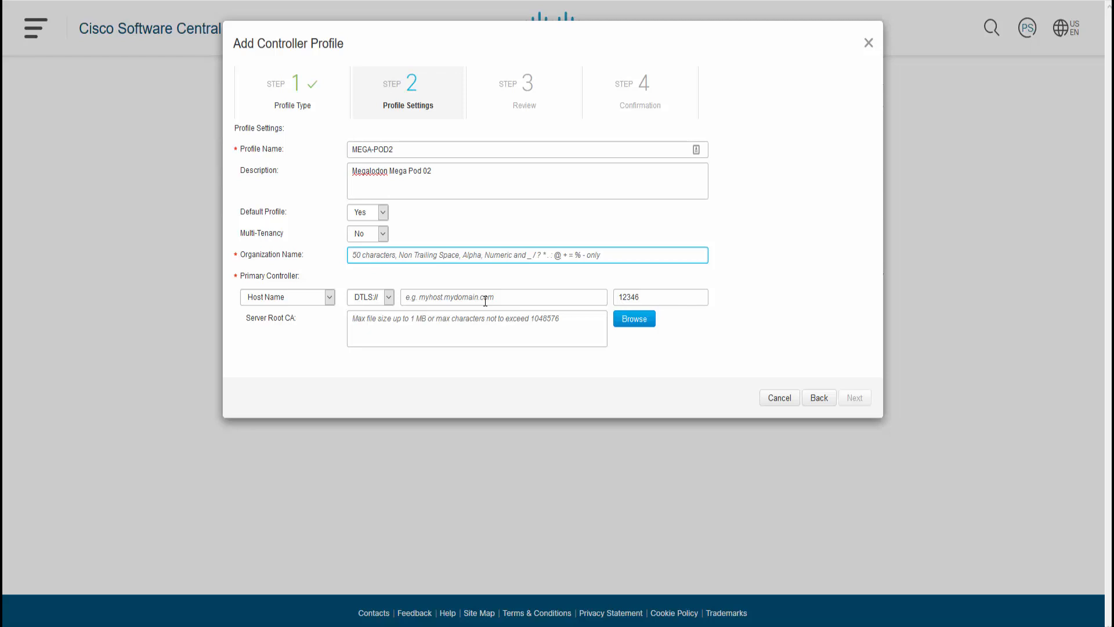
type("MEGA")
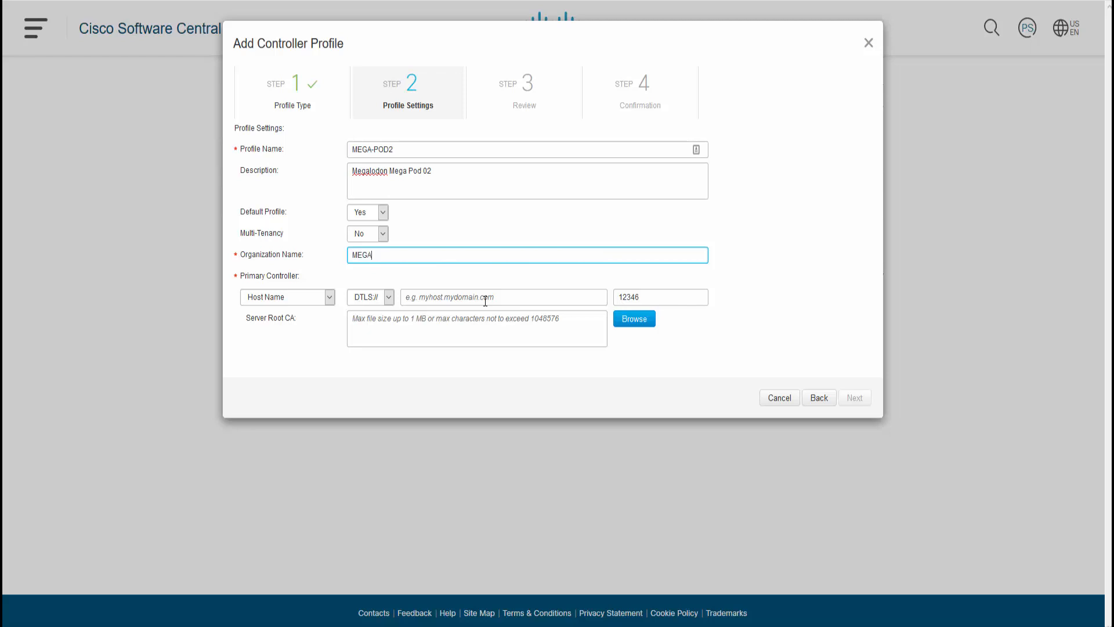
type("-POD2")
Set the primary controller to IPv4 with the address 10.0.0.22.
left_click(479, 299)
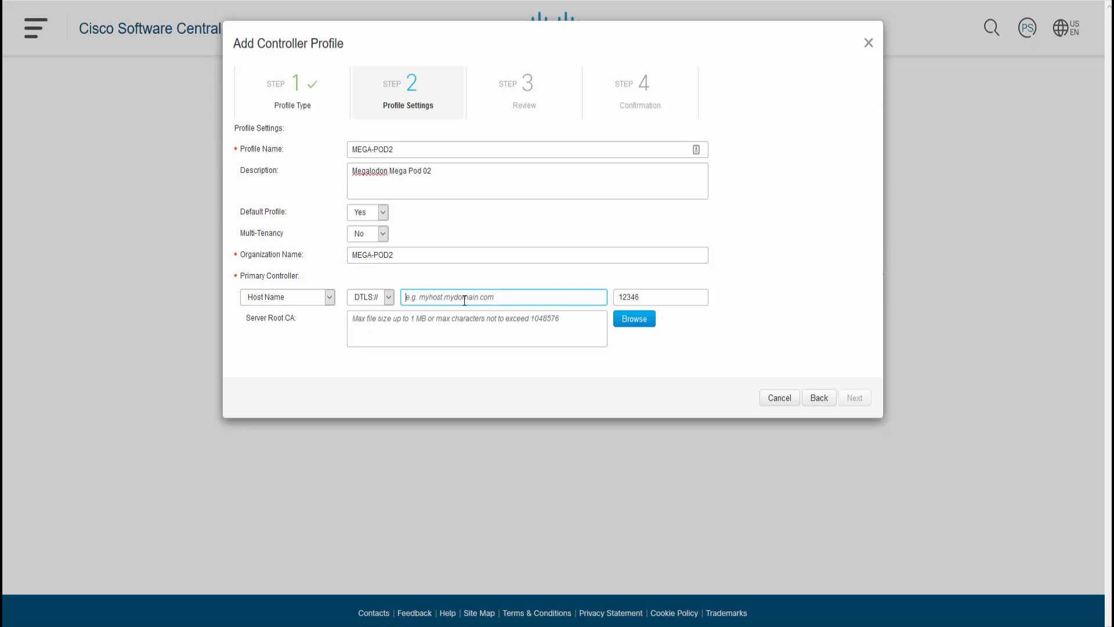
left_click(329, 297)
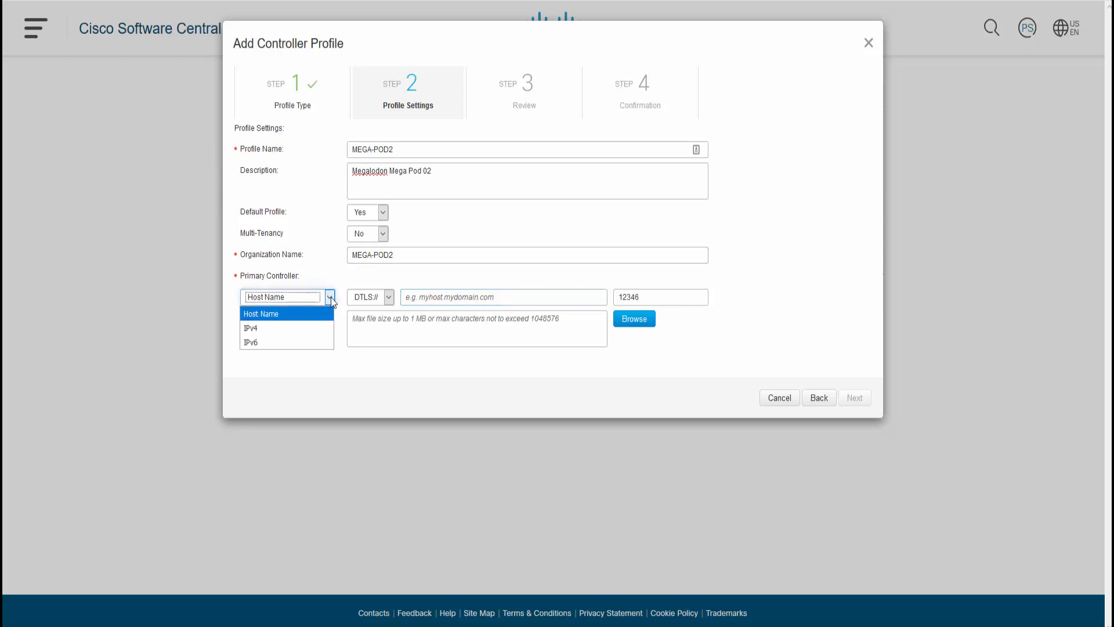
left_click(318, 315)
key("Down")
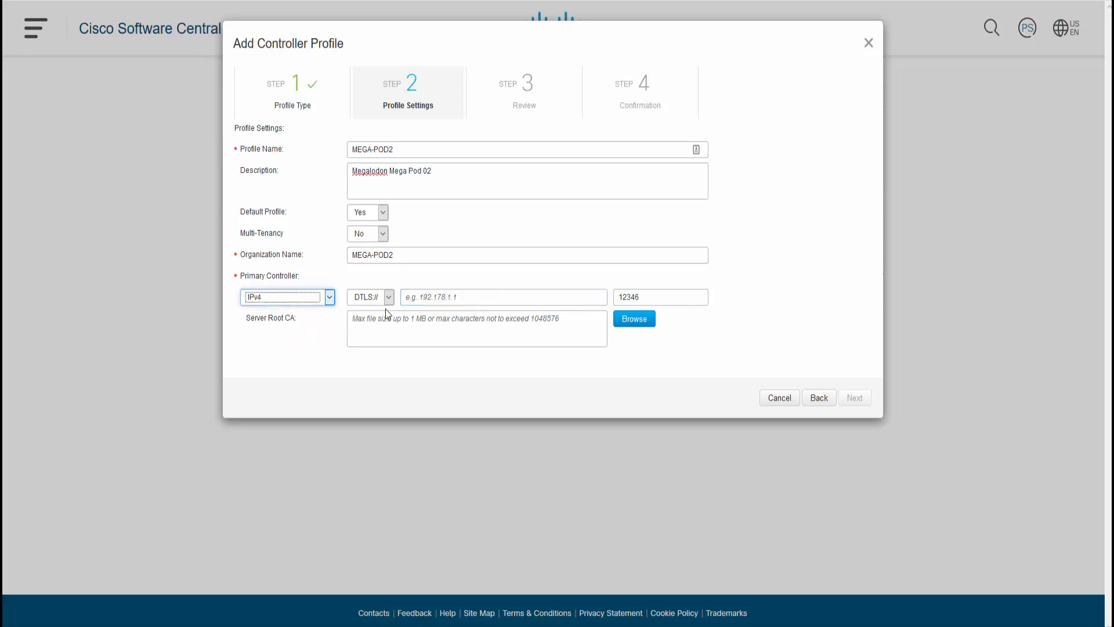
left_click(451, 300)
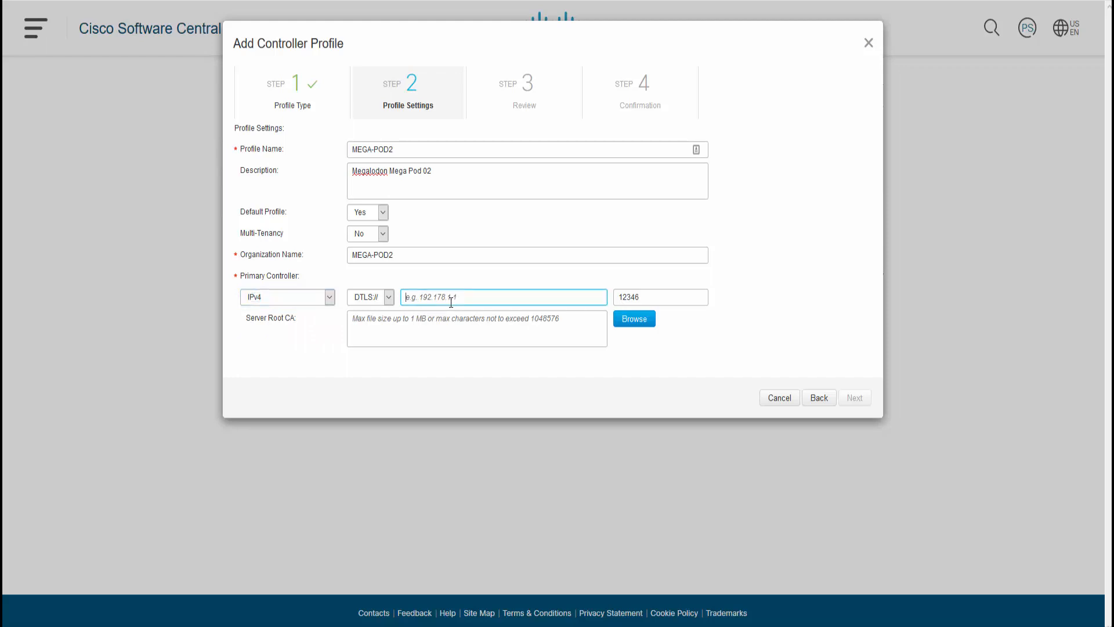
type("10.0.0.22")
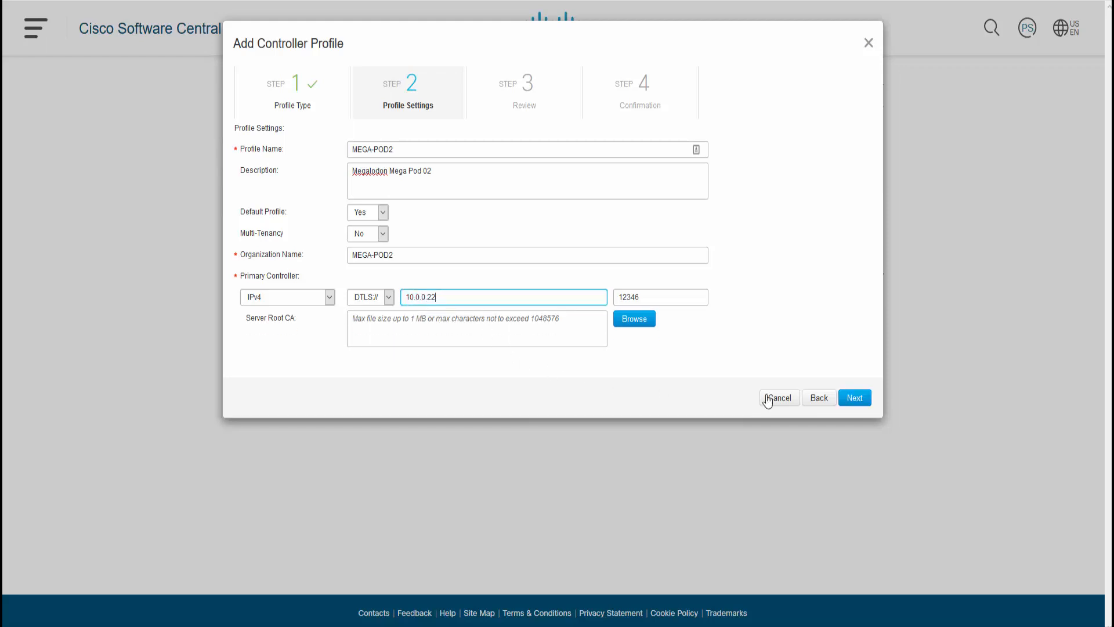
Proceed to the review of the controller profile, submit it and close the wizard.
left_click(856, 398)
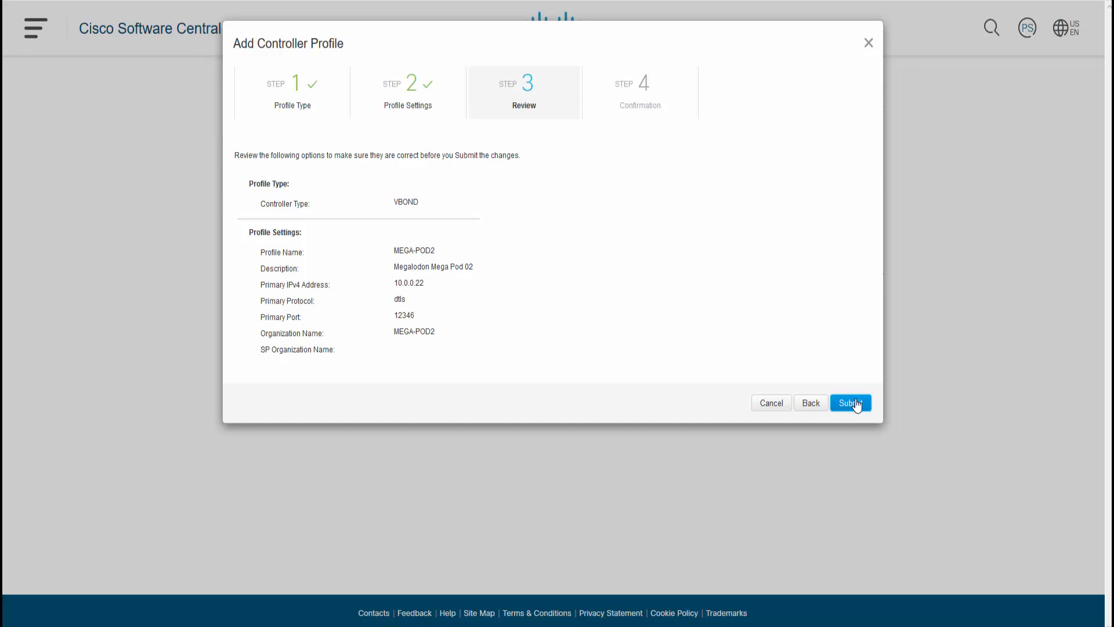
left_click(857, 405)
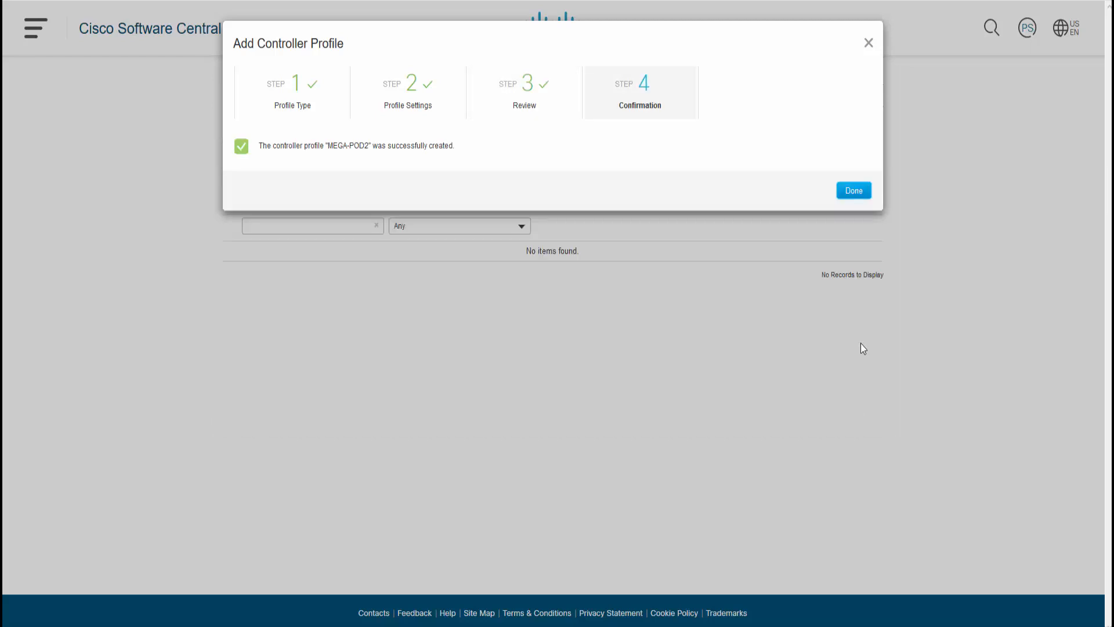
left_click(857, 194)
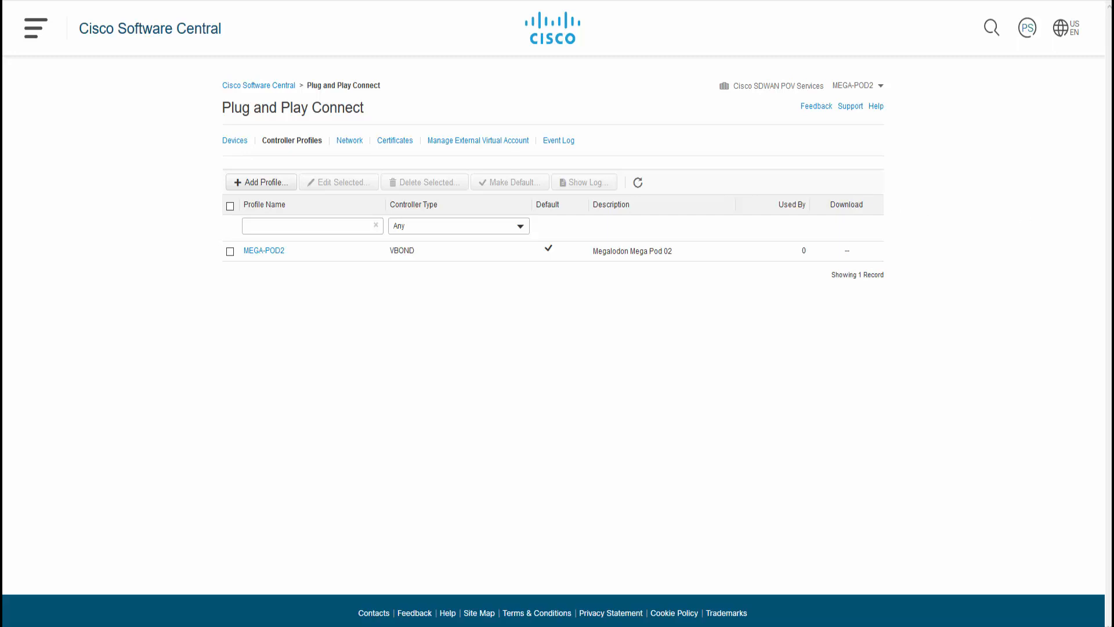
Start adding a software device with base PID VEDGE-CLOUD-DNA and a quantity of 6.
left_click(229, 146)
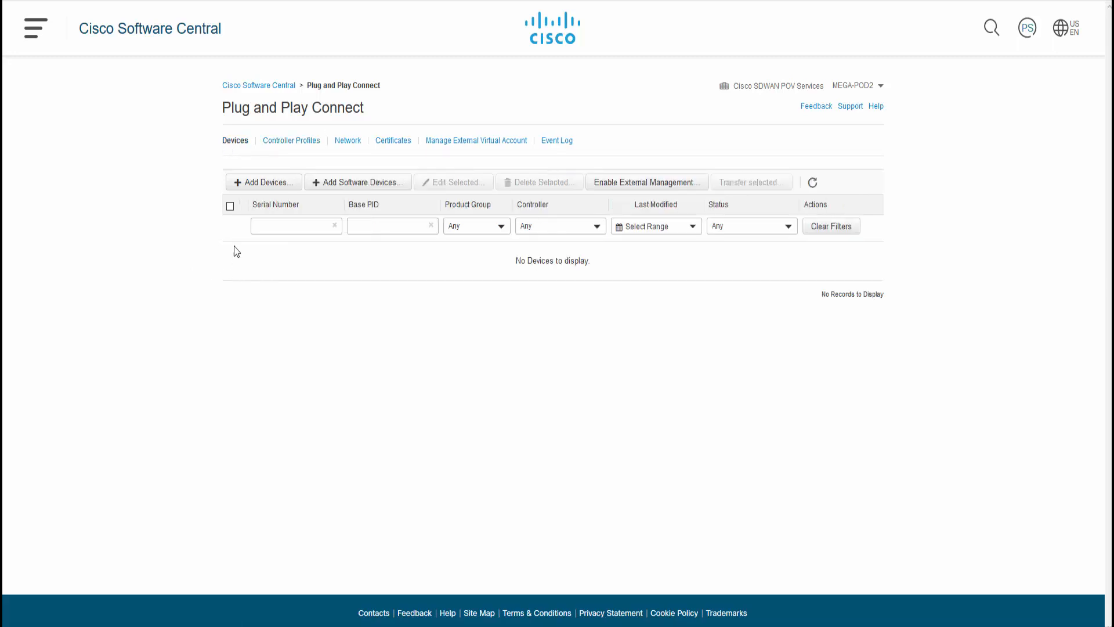
left_click(336, 183)
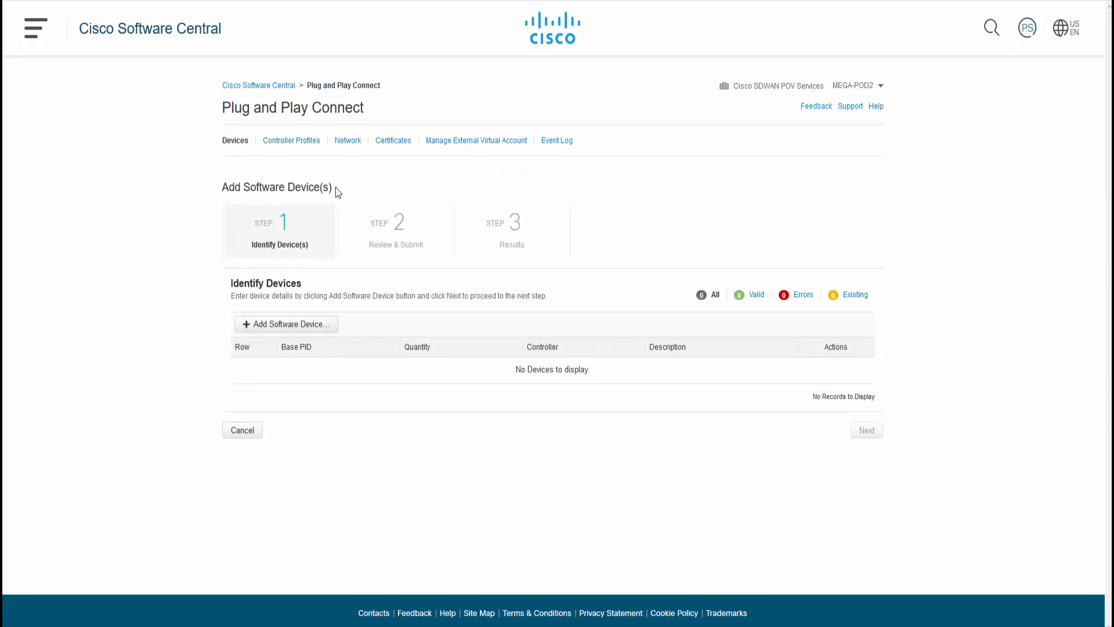
left_click(284, 325)
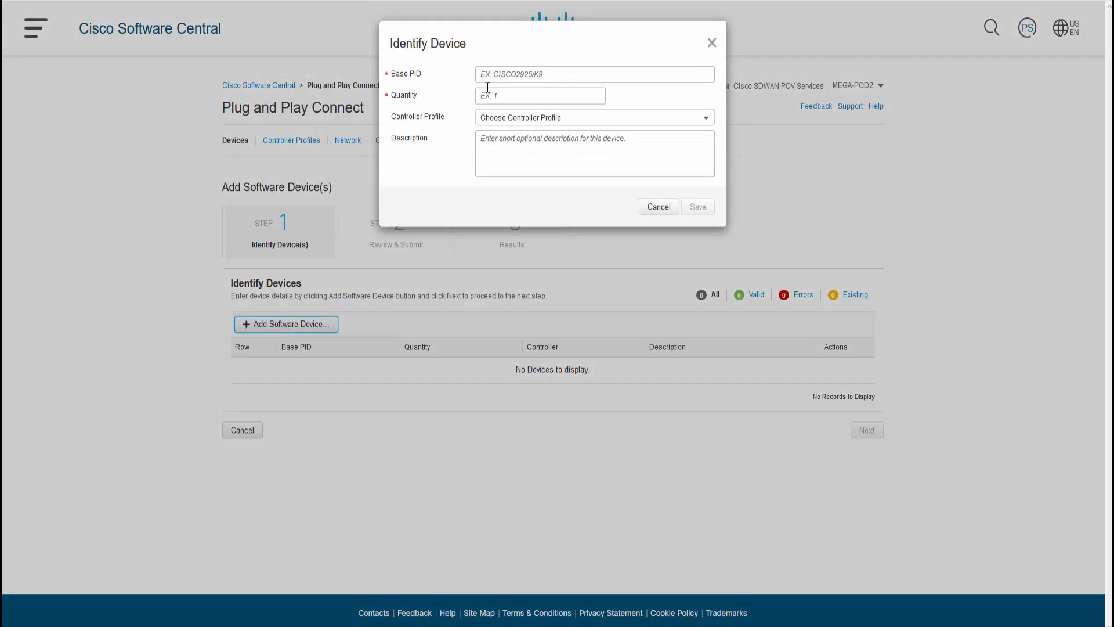
left_click(488, 79)
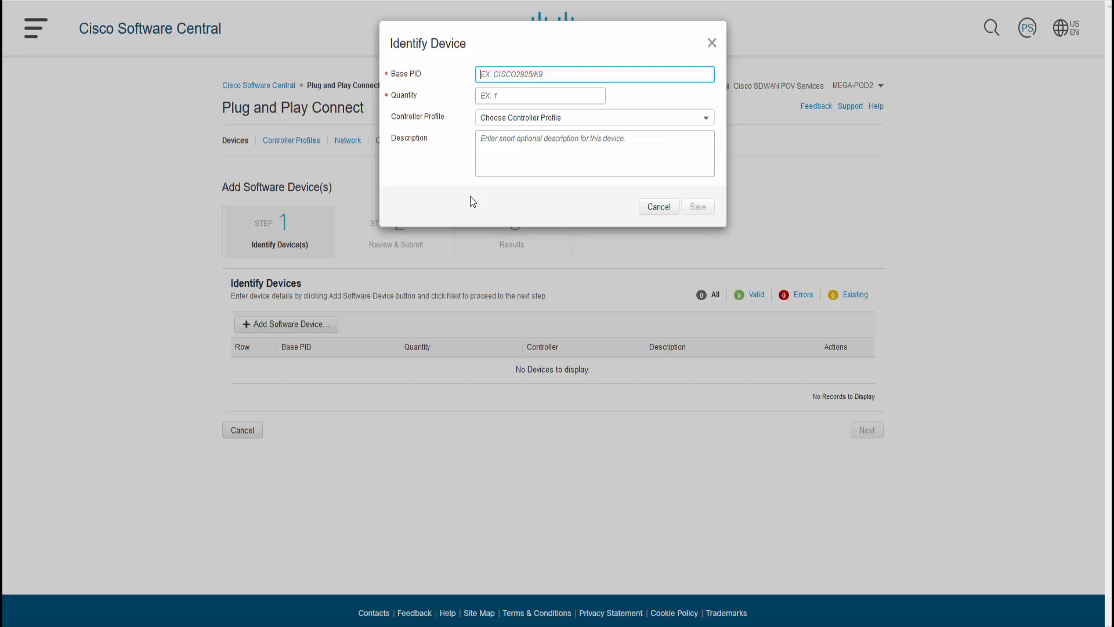
type("VEDGE")
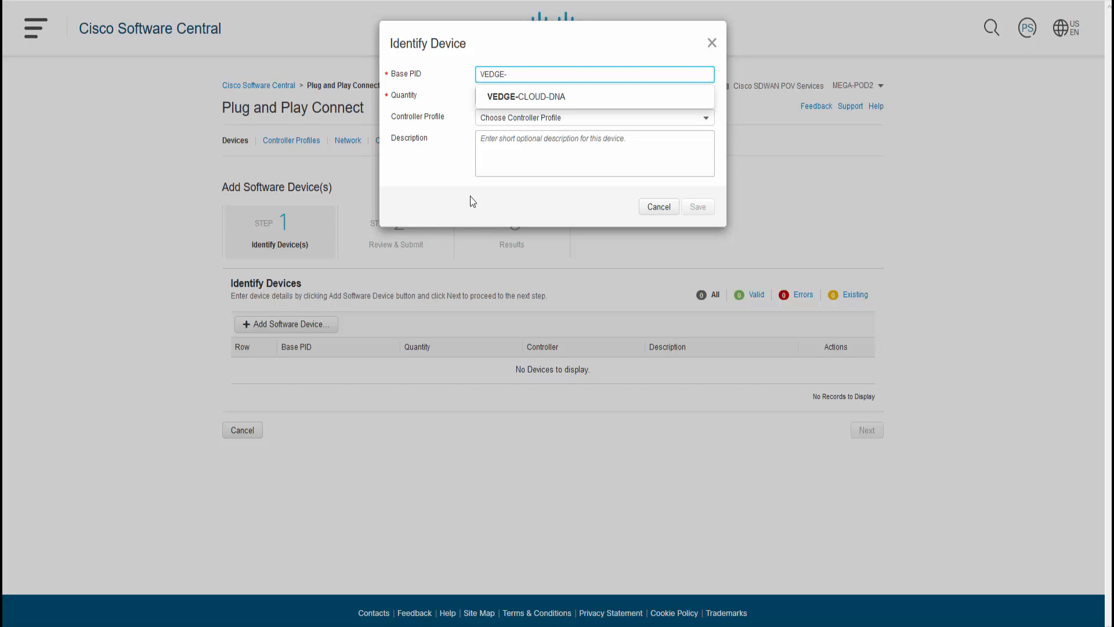
type("-CLOUD-DNA")
Assign the MEGA-POD2 controller profile to the vEdge entry, describe it as "Megalodon Mega Pod 2 6 vEdge devices" and save it.
left_click(581, 123)
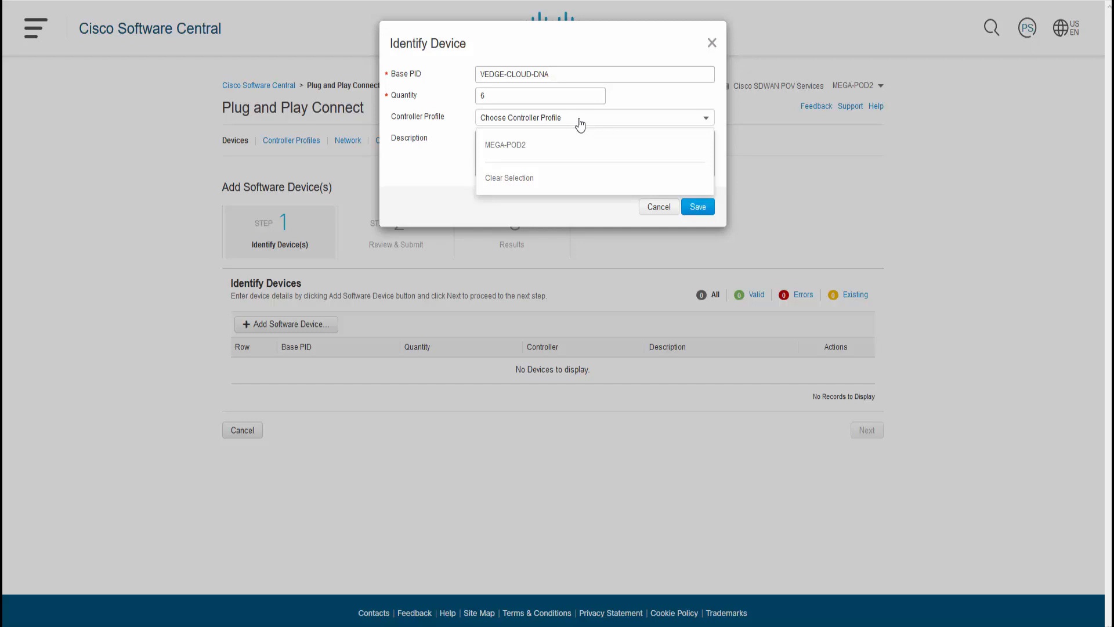
left_click(512, 148)
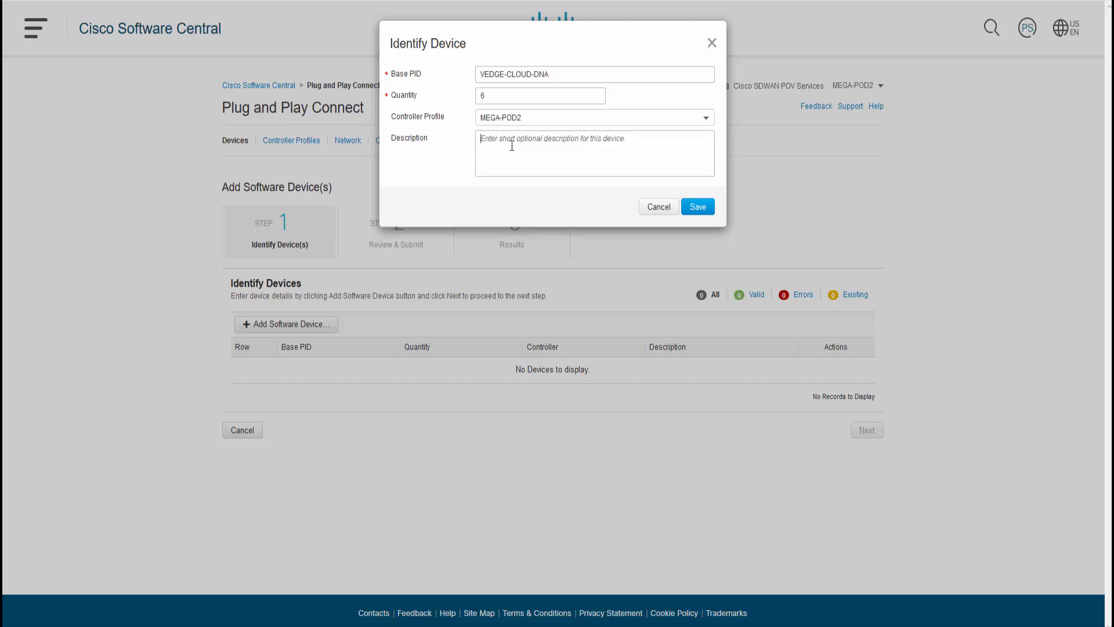
left_click(512, 145)
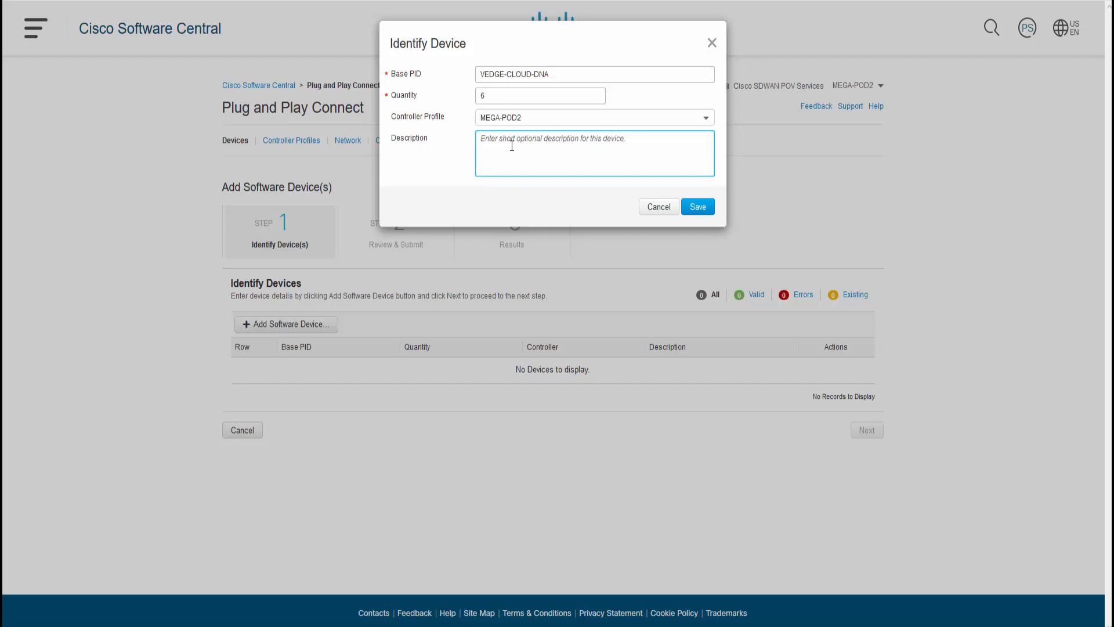
type("Megalodon Mega Pod 2 6 vEdge devices")
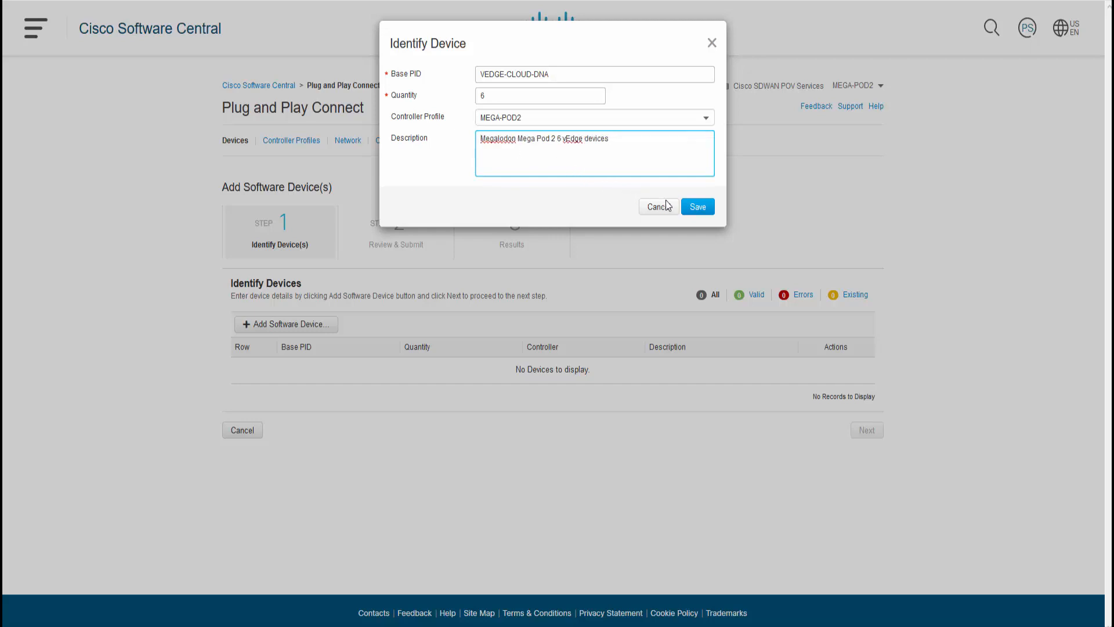
left_click(698, 208)
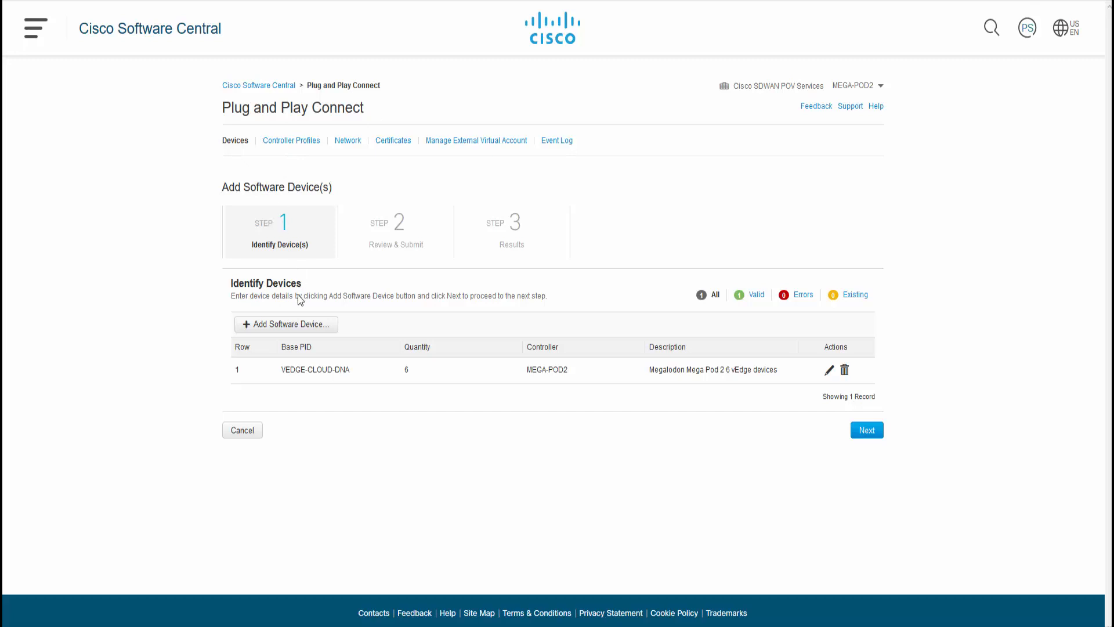
Start a second software device entry with base PID CSR1KV and a quantity of 6.
left_click(293, 327)
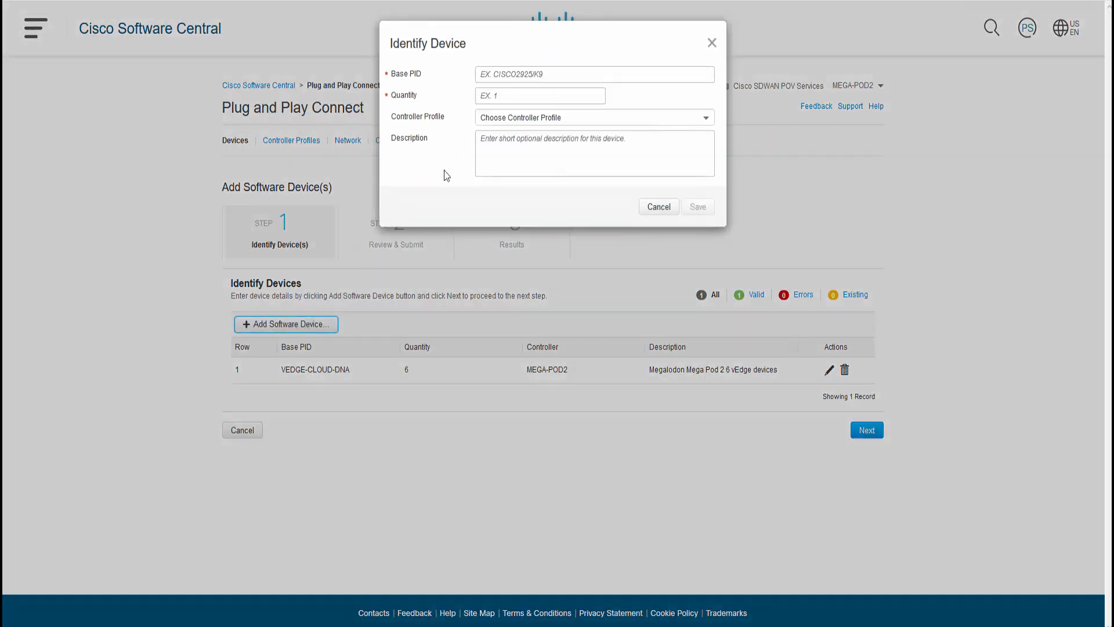
left_click(515, 76)
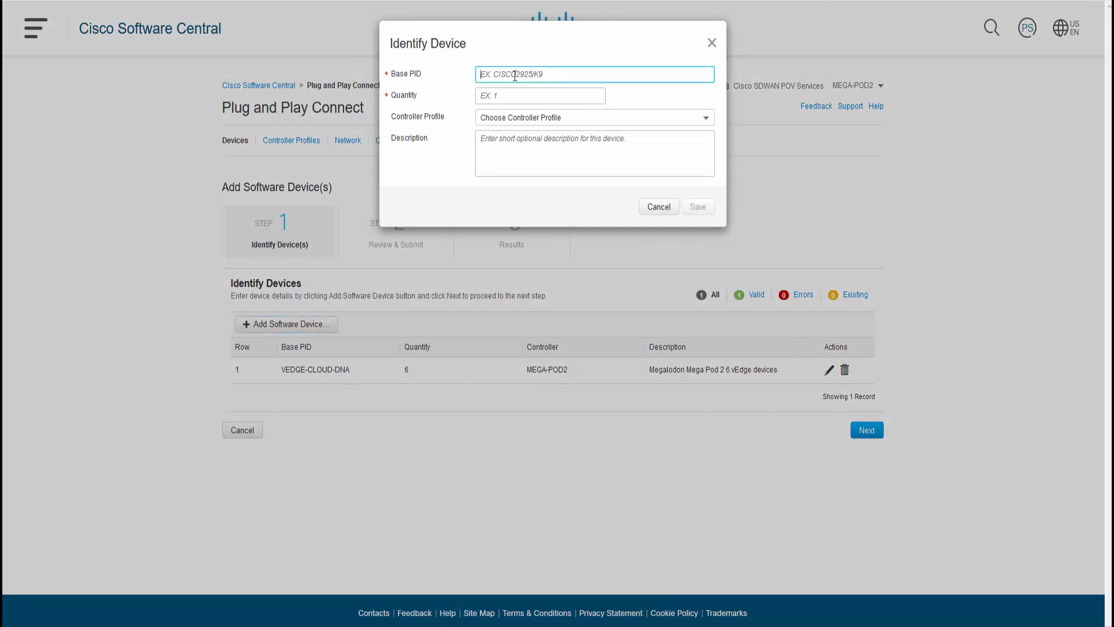
type("CSR1")
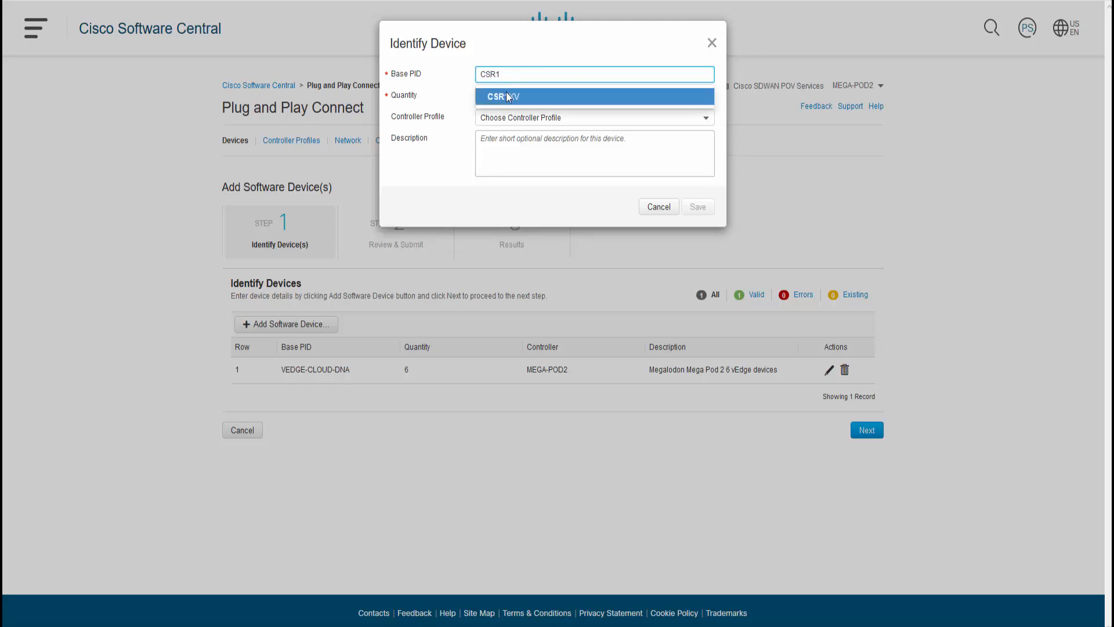
left_click(507, 93)
left_click(506, 94)
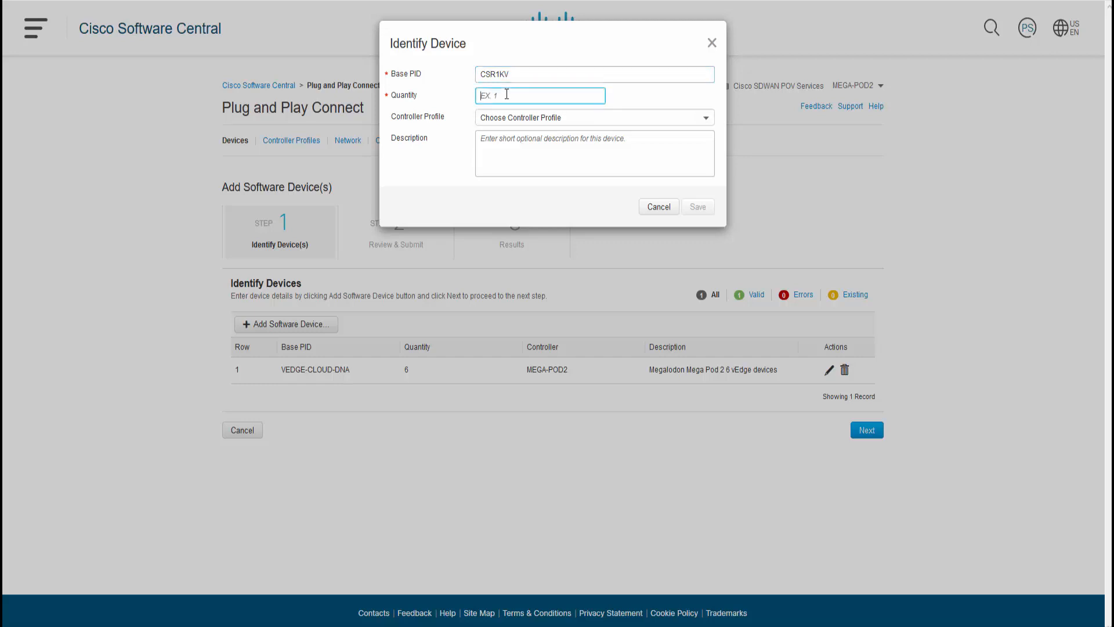
type("6")
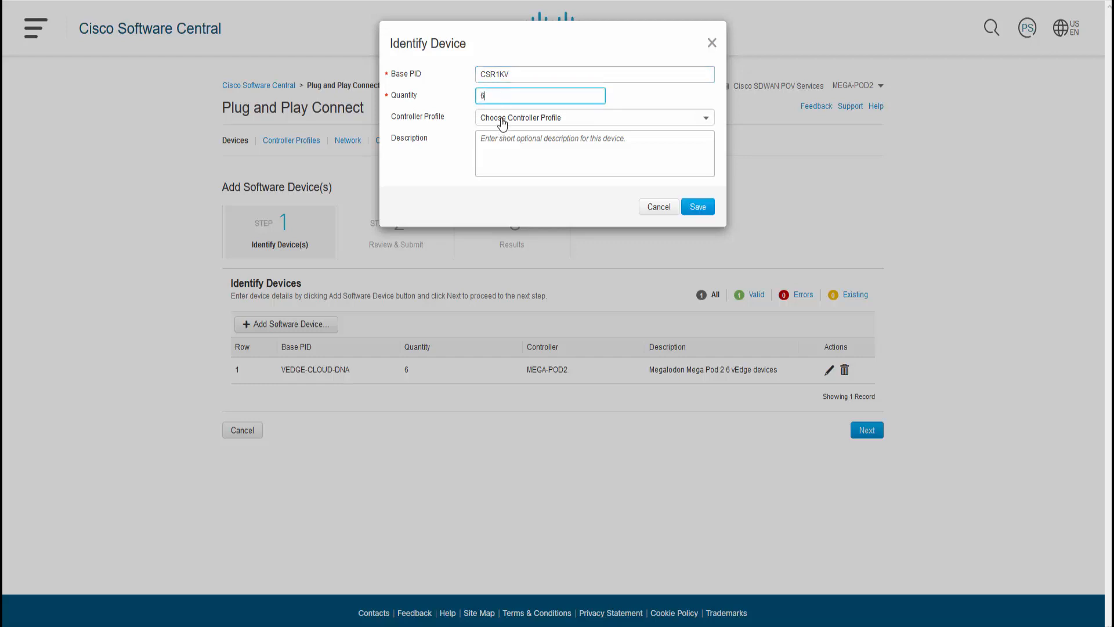
Assign the MEGA-POD2 controller profile to the CSR1KV entry, describe it as "Megalodon Mega Pod 2 6 CSR devices" and save it.
left_click(502, 120)
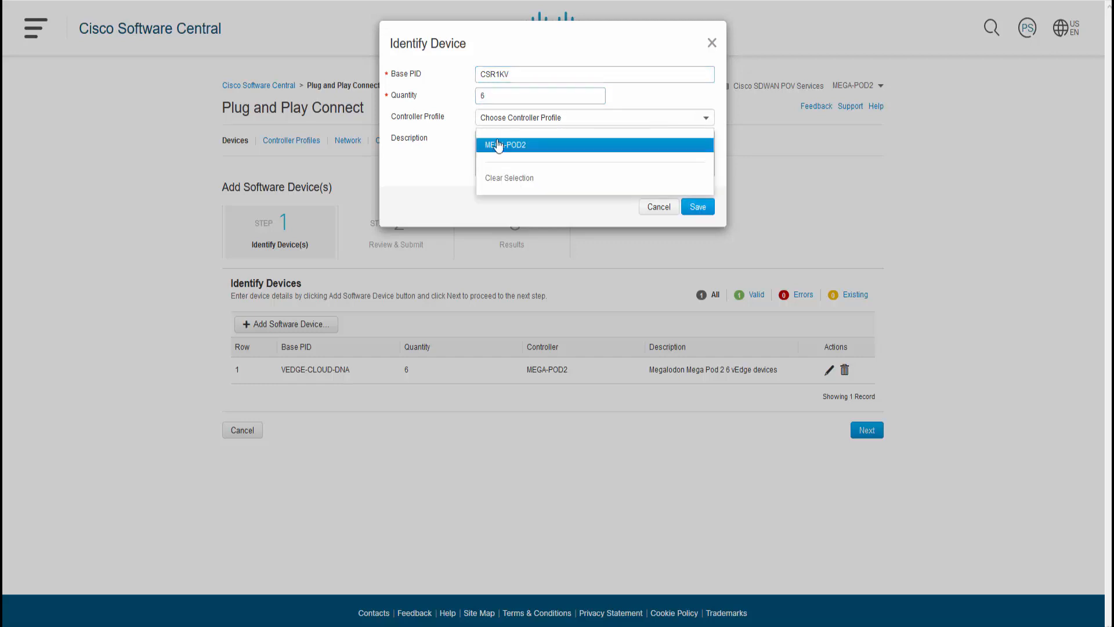
left_click(496, 144)
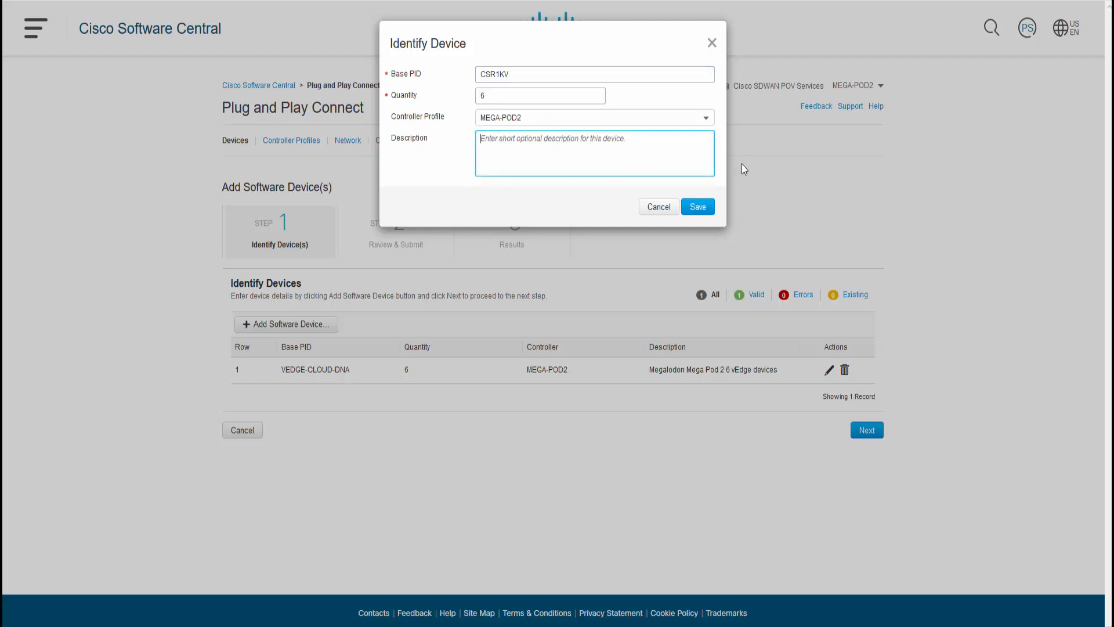
type("Megalodon Mega Pod 2 6 CSR devices")
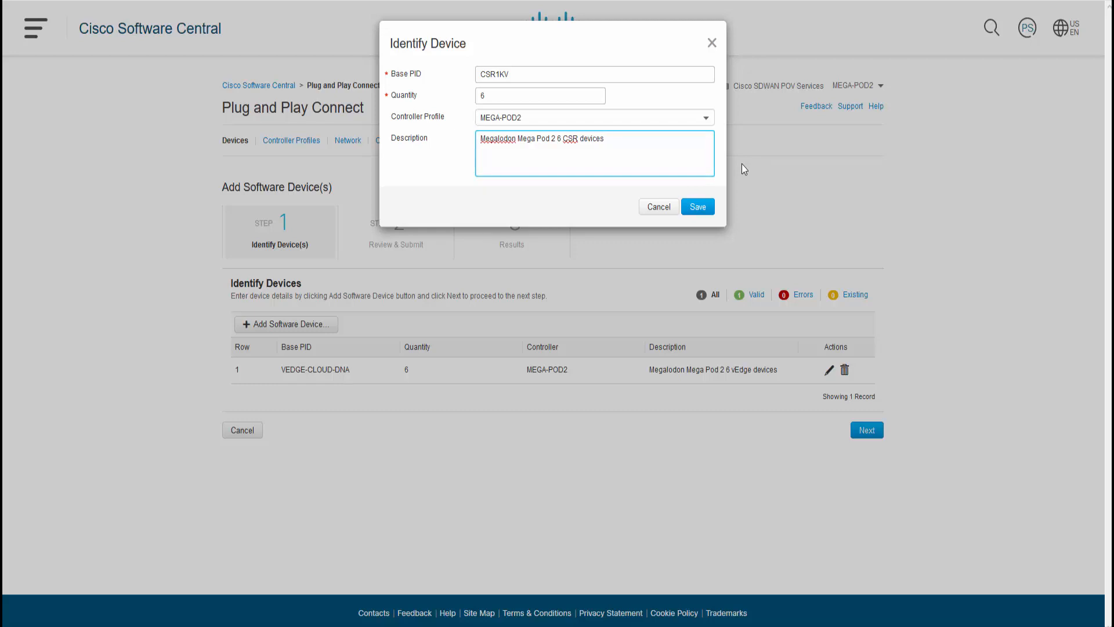
left_click(690, 214)
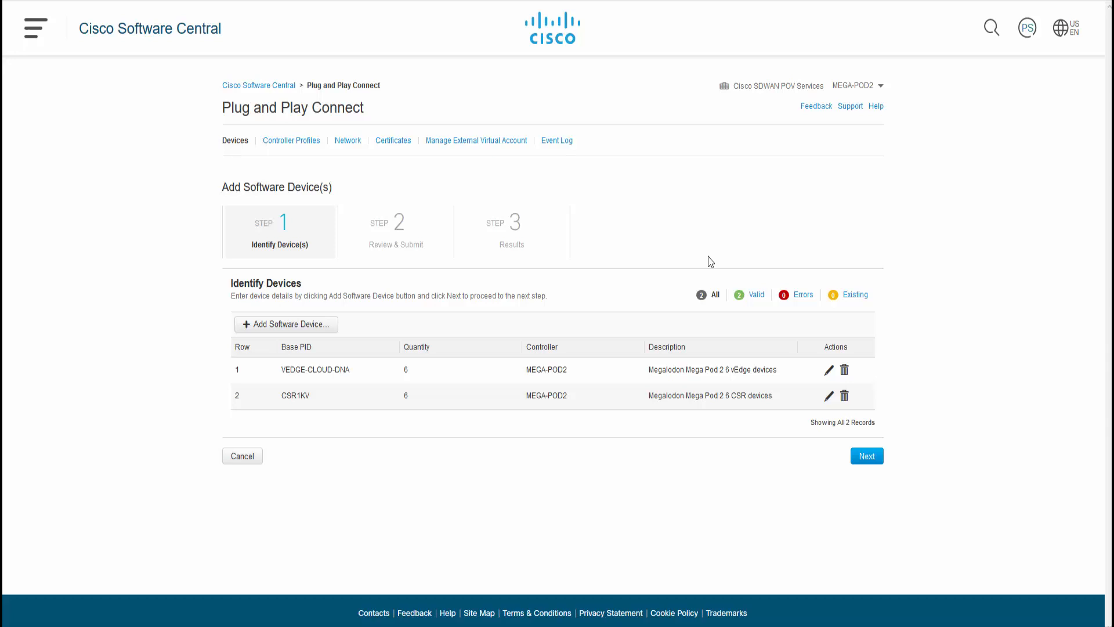
Proceed to the review, submit both software device entries and look through the device list to its last page.
left_click(865, 457)
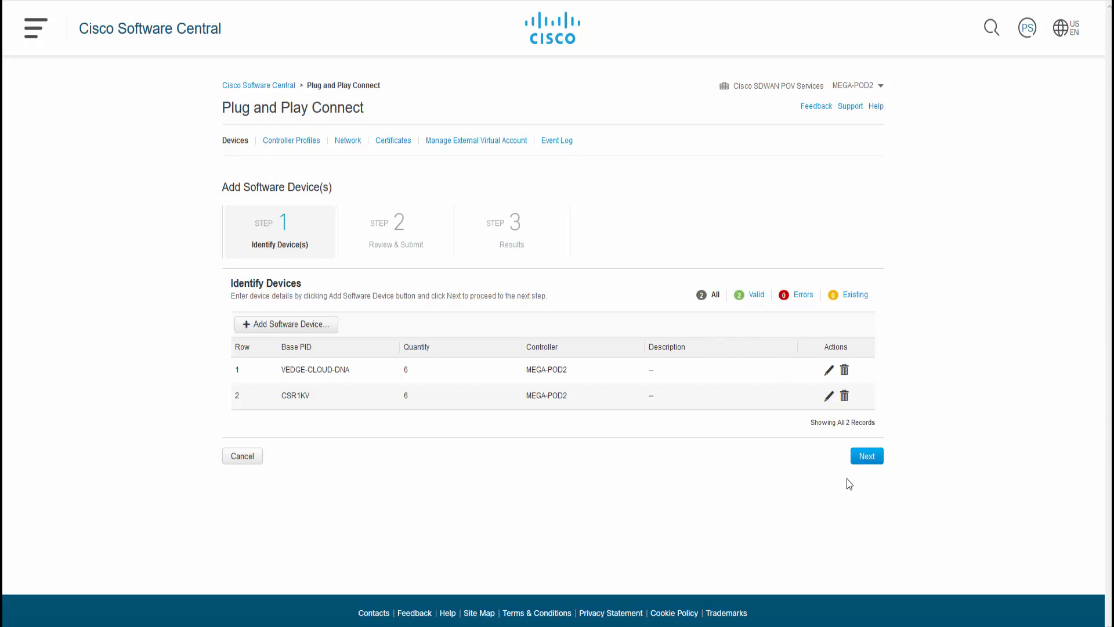
left_click(874, 456)
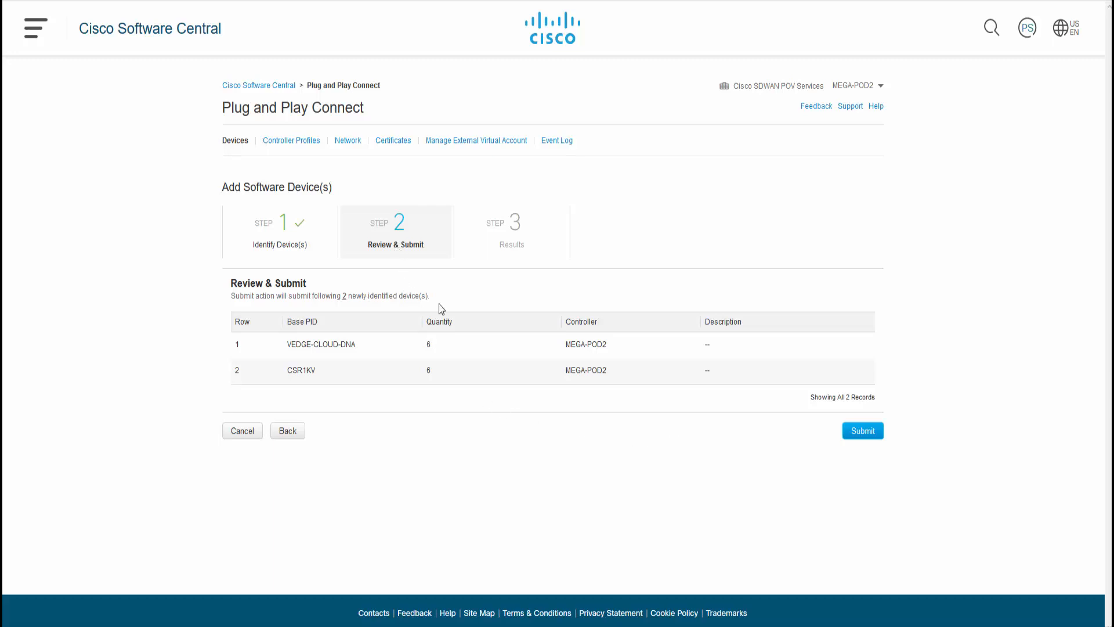
left_click(864, 431)
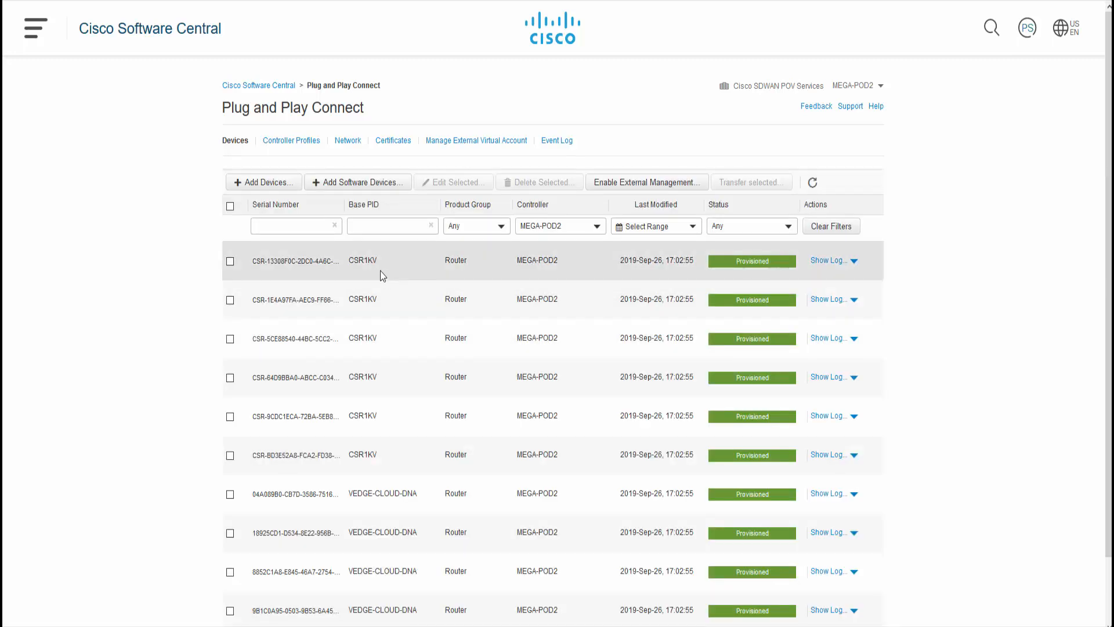
scroll(376, 381, "down", 1)
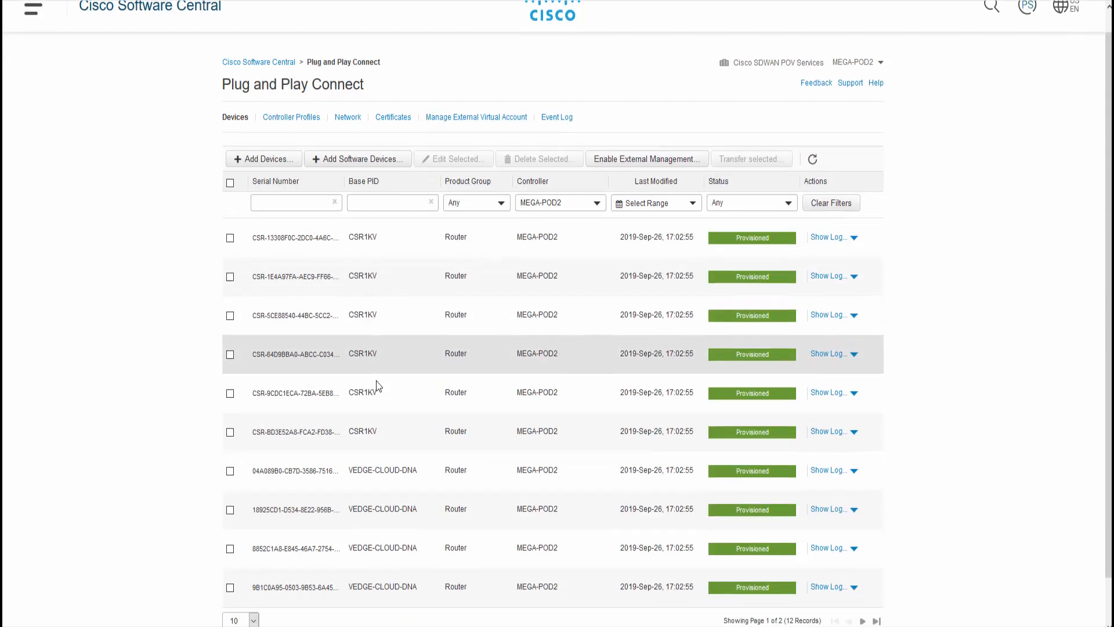
scroll(376, 380, "down", 2)
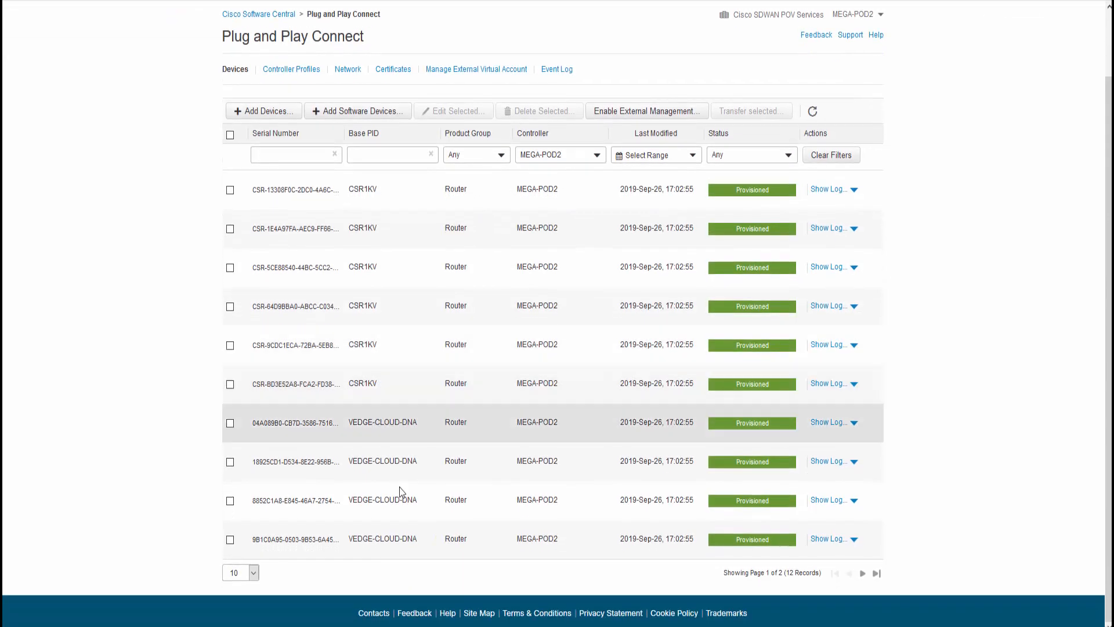
left_click(876, 574)
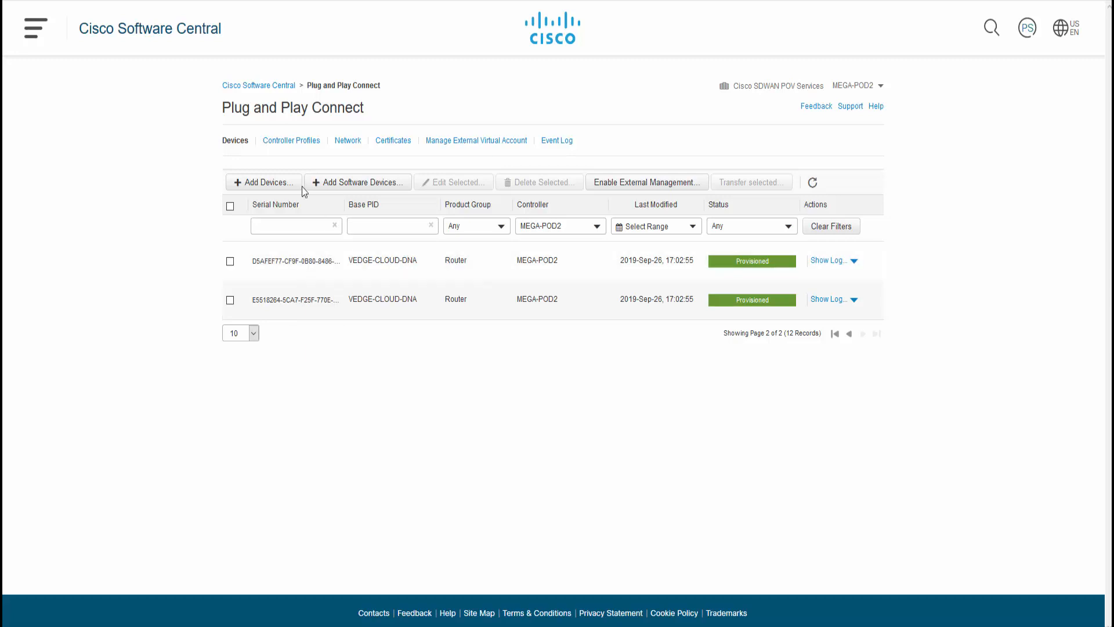
Download the MEGA-POD2 controller profile's provisioning file for controller versions 18.3 and newer and save it to disk.
left_click(283, 144)
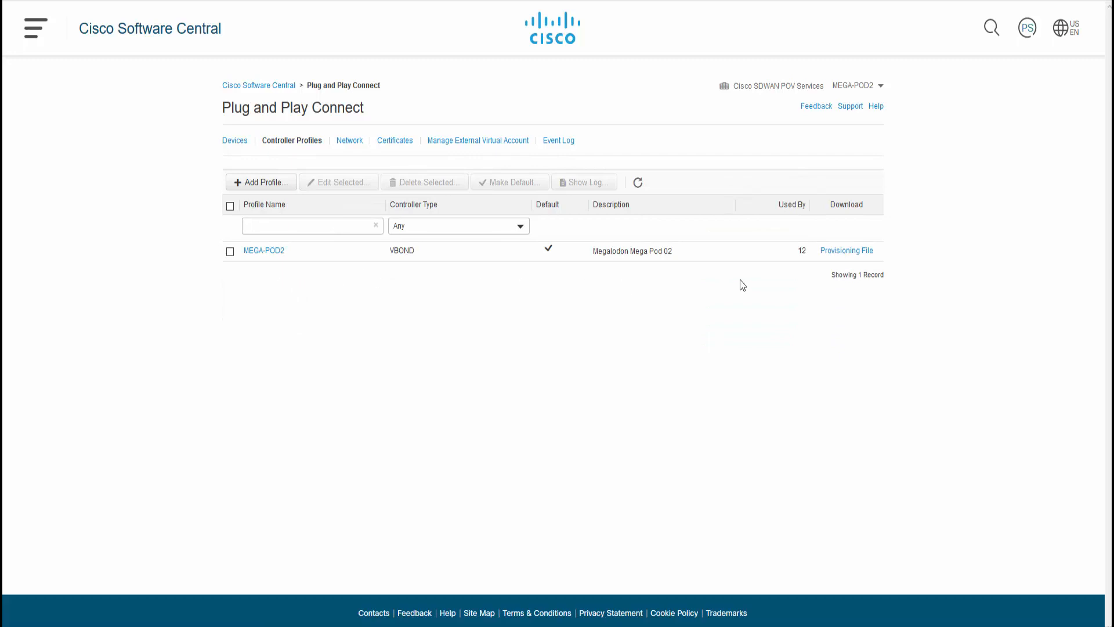
left_click(846, 252)
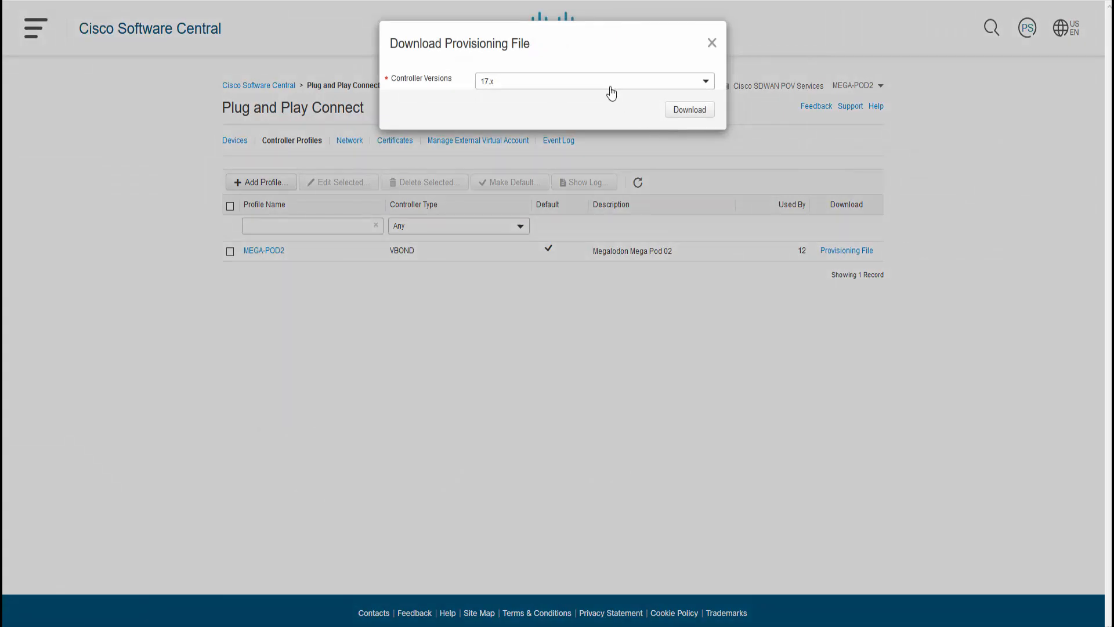
left_click(609, 91)
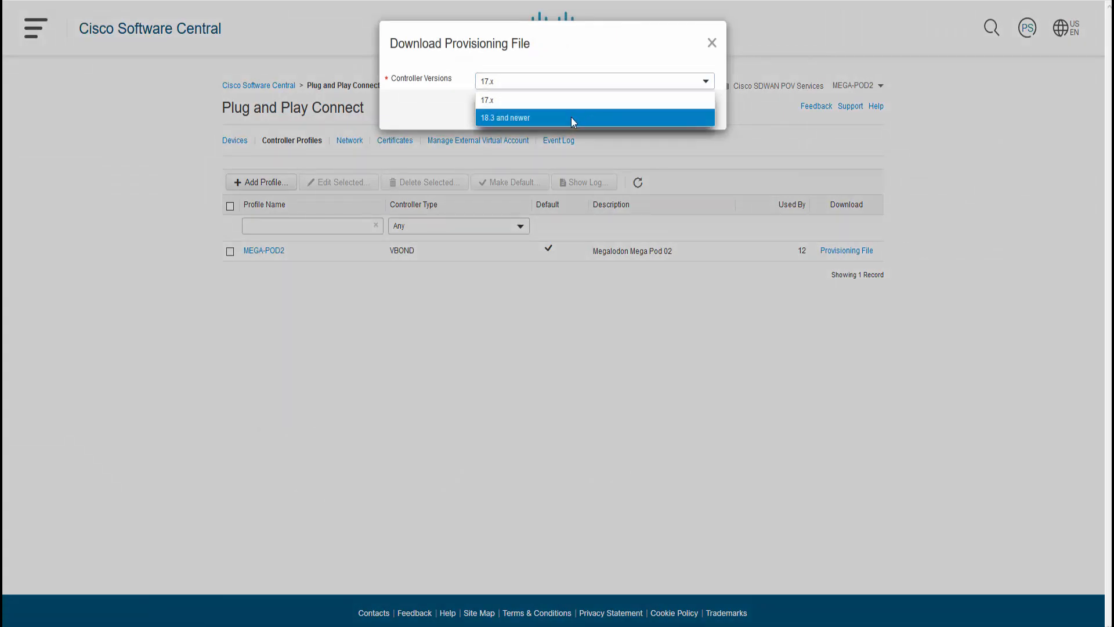
left_click(571, 118)
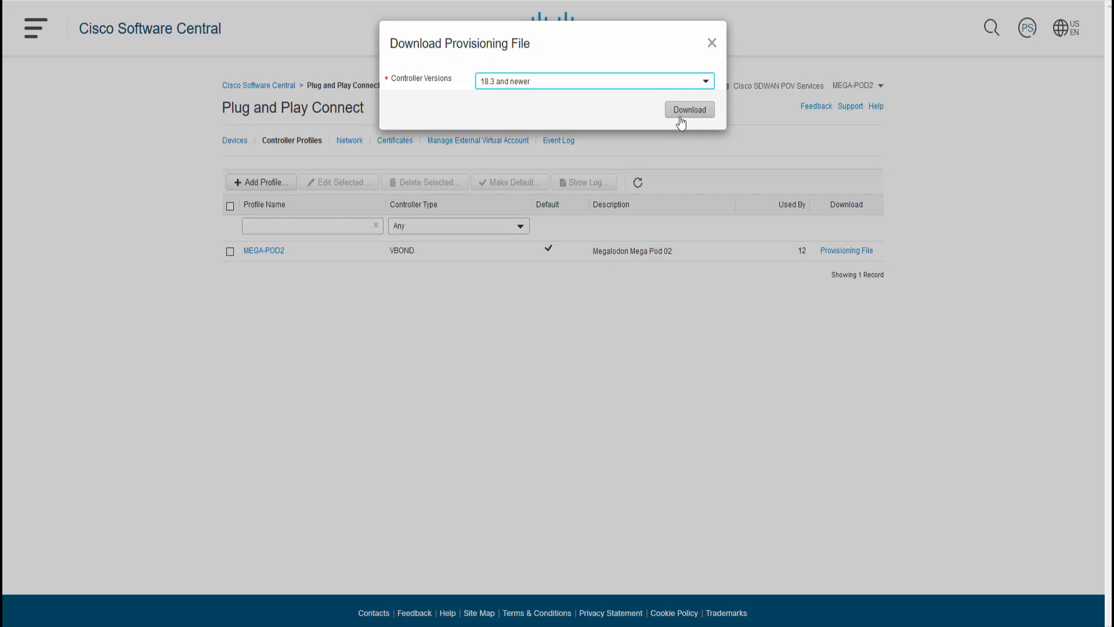
left_click(689, 115)
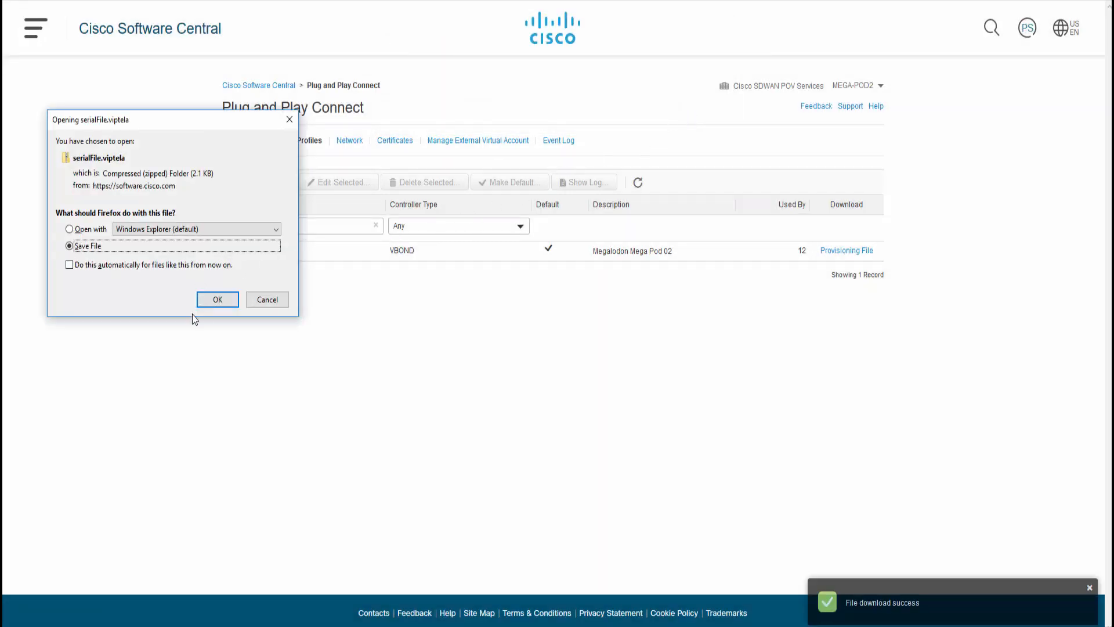
left_click(218, 300)
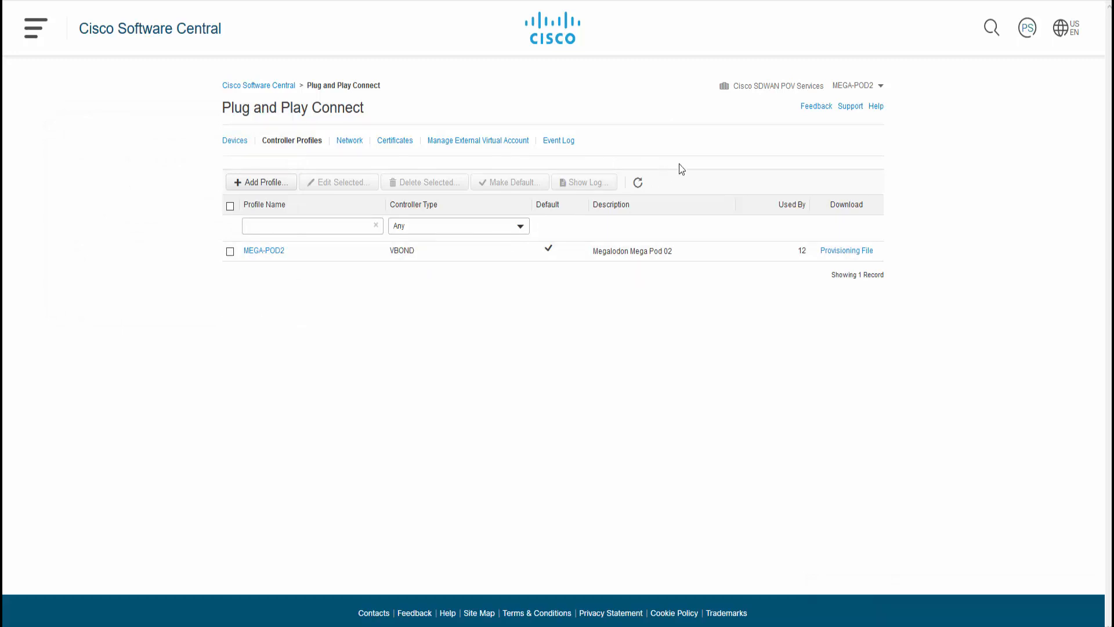
Show the downloaded serialFile.viptela in its folder and rename it Mega-Pod2-serialFile.viptela.
left_click(1010, 0)
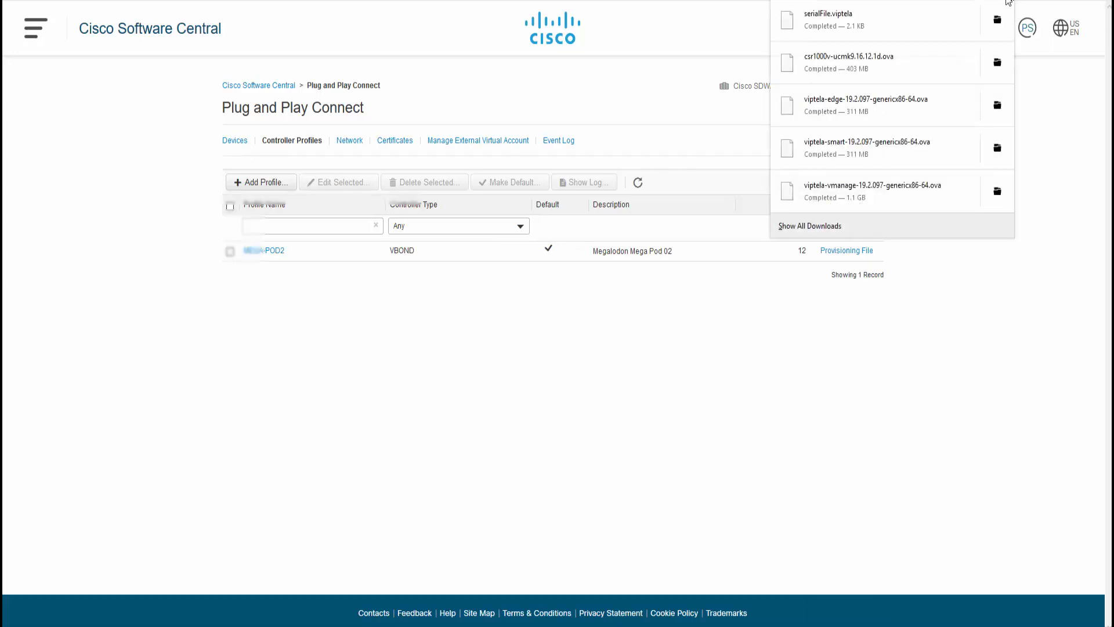
left_click(998, 20)
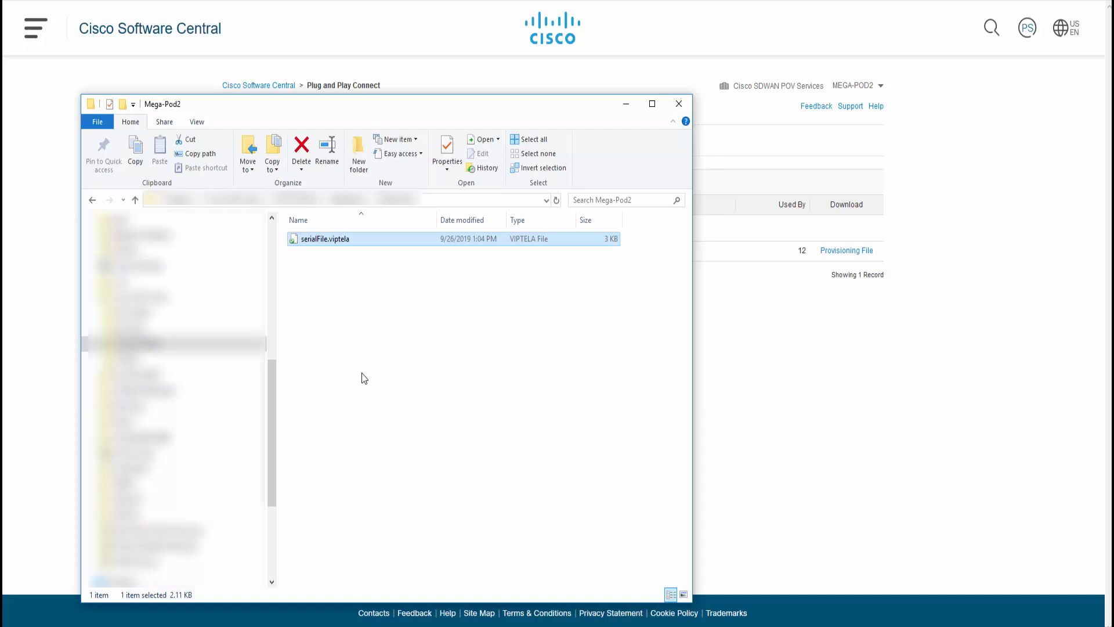
right_click(311, 239)
left_click(344, 580)
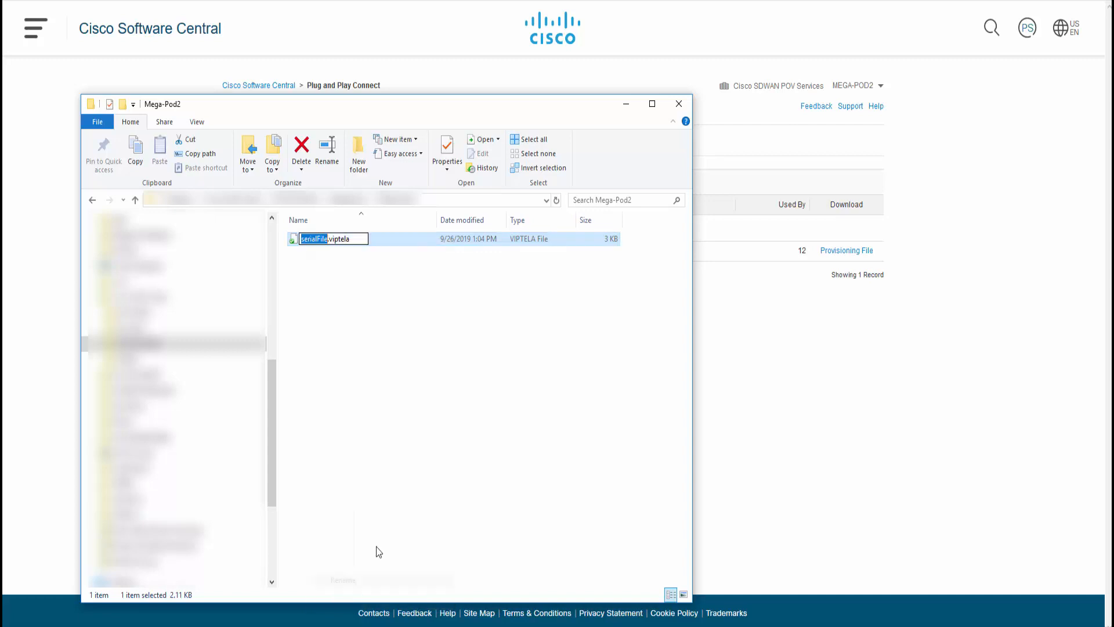
key("Right")
type("Mega")
key("BackSpace")
key("BackSpace")
key("BackSpace")
key("BackSpace")
type("Mega")
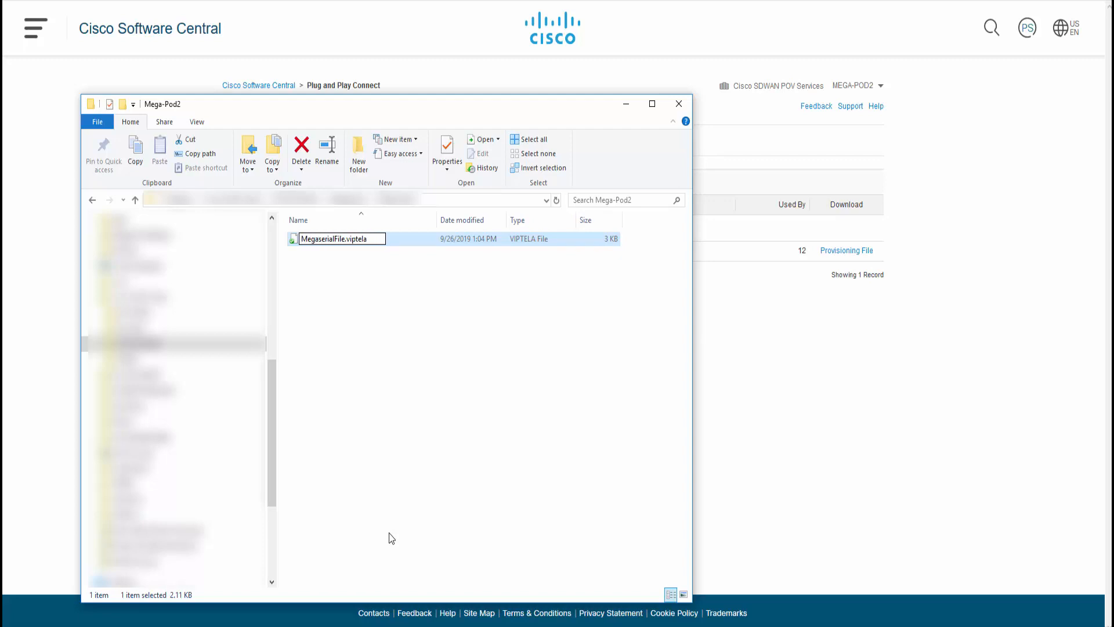
type("-Pod2-")
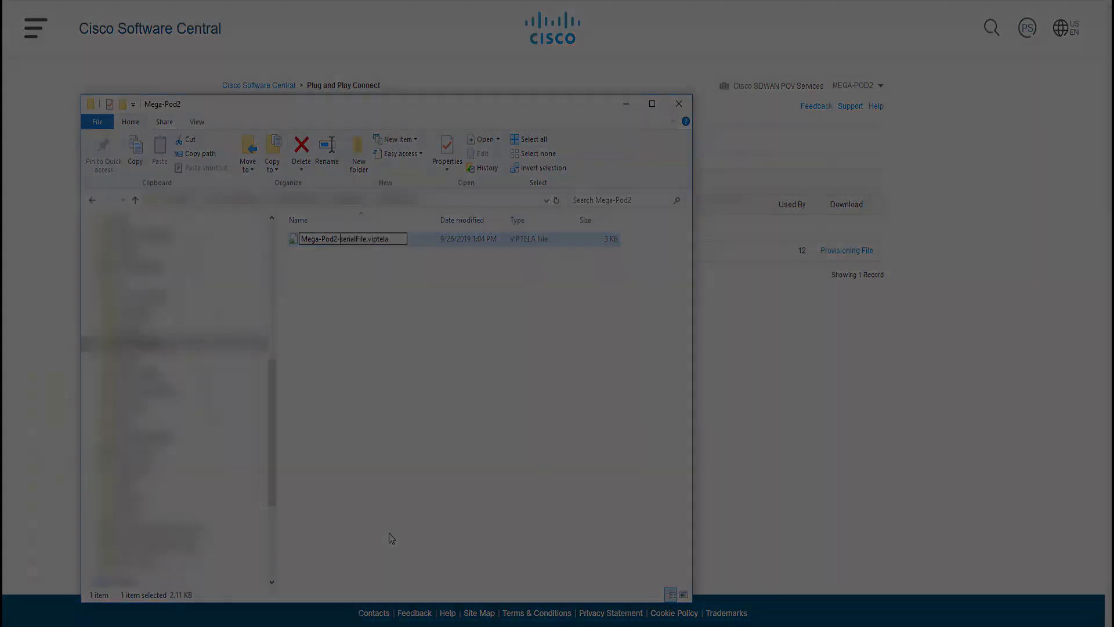